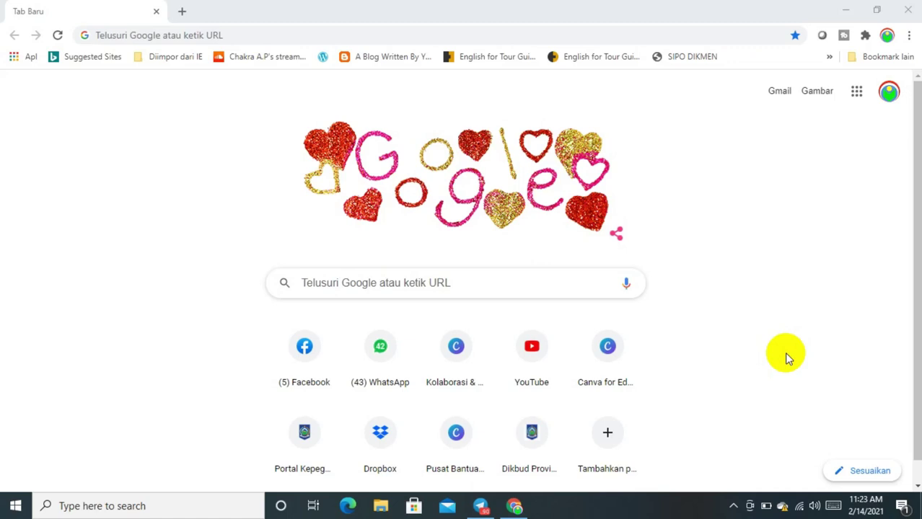
Load canva.com in Chrome to reach Canva's Indonesian home page
click(234, 36)
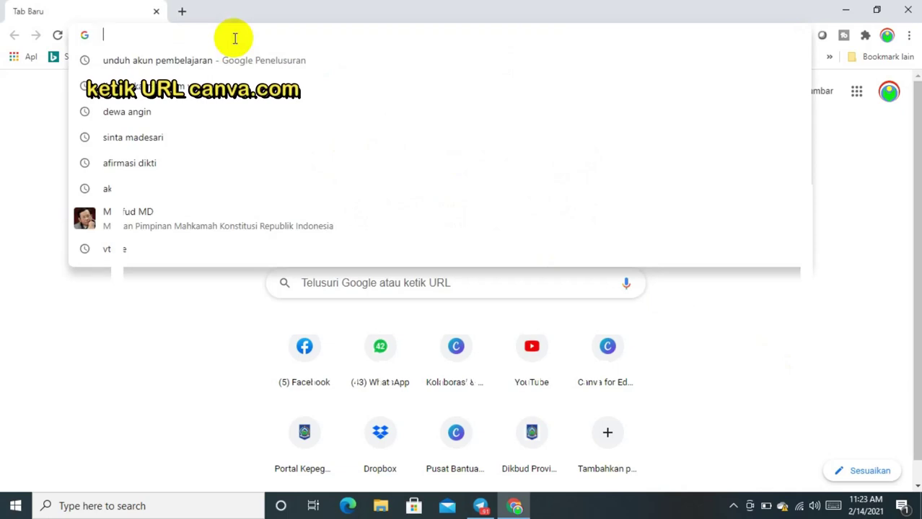
text(ca)
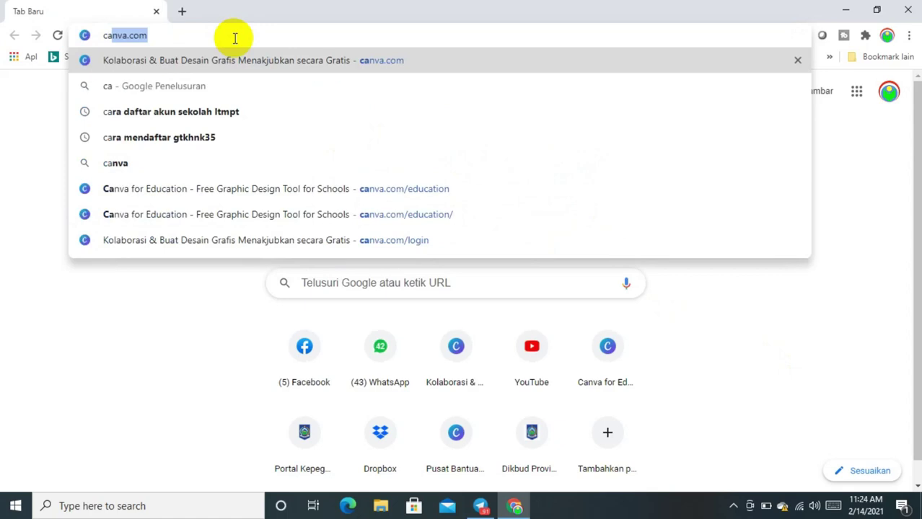
key(Return)
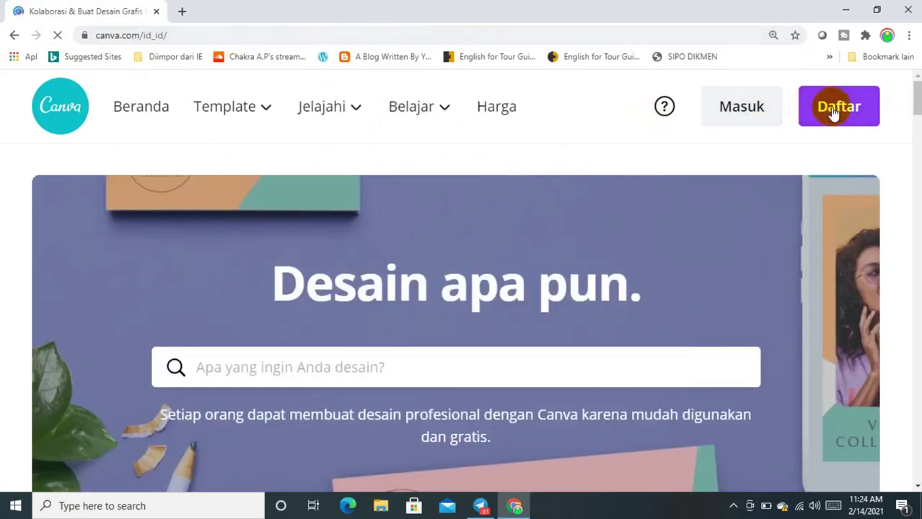
Open Canva's e-mail sign-up form and type the school e-mail address into the Nama field
click(833, 110)
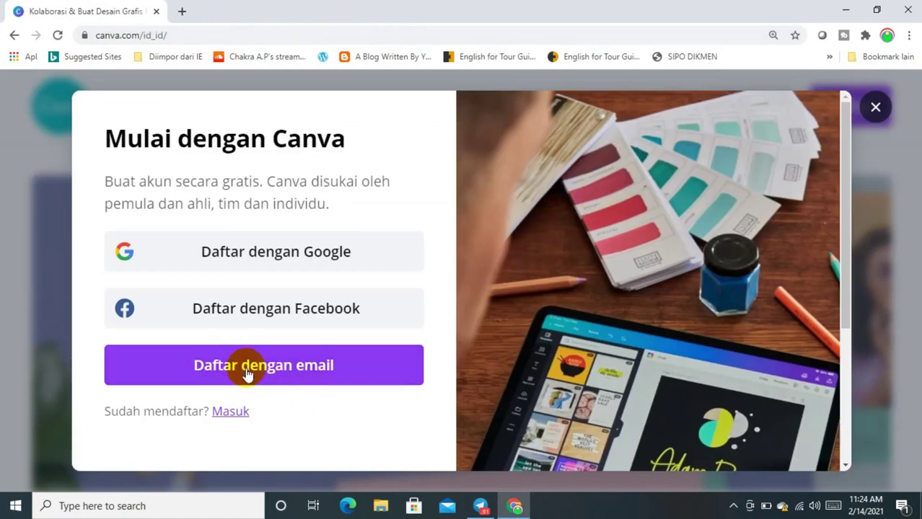
click(246, 373)
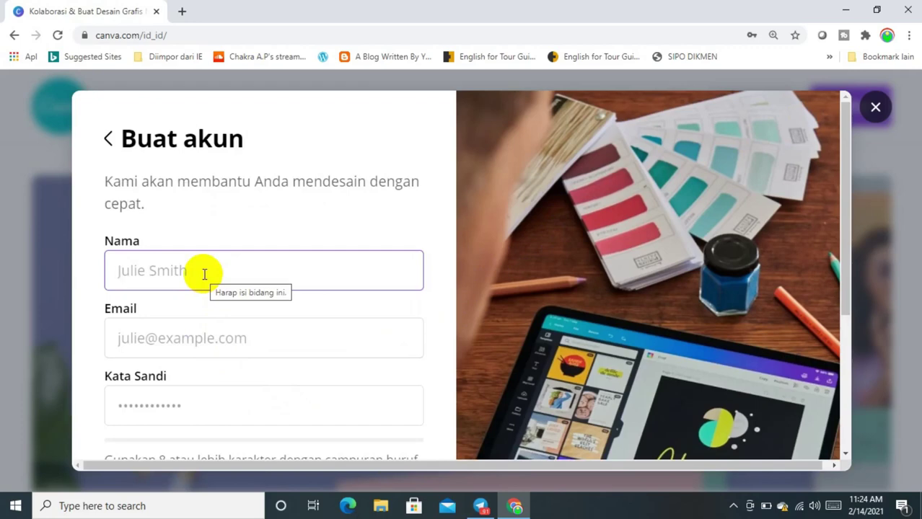
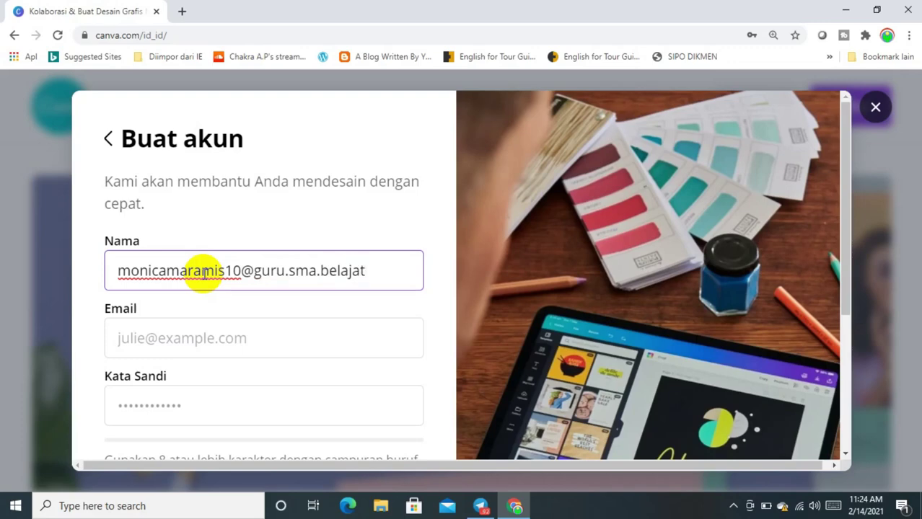
Move the school e-mail address from the Nama field into the Email field
click(165, 335)
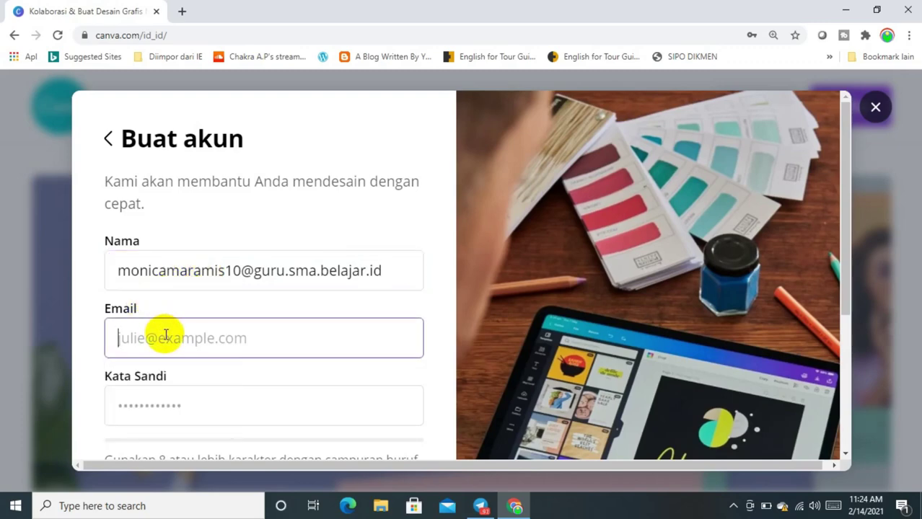
text(SNAB)
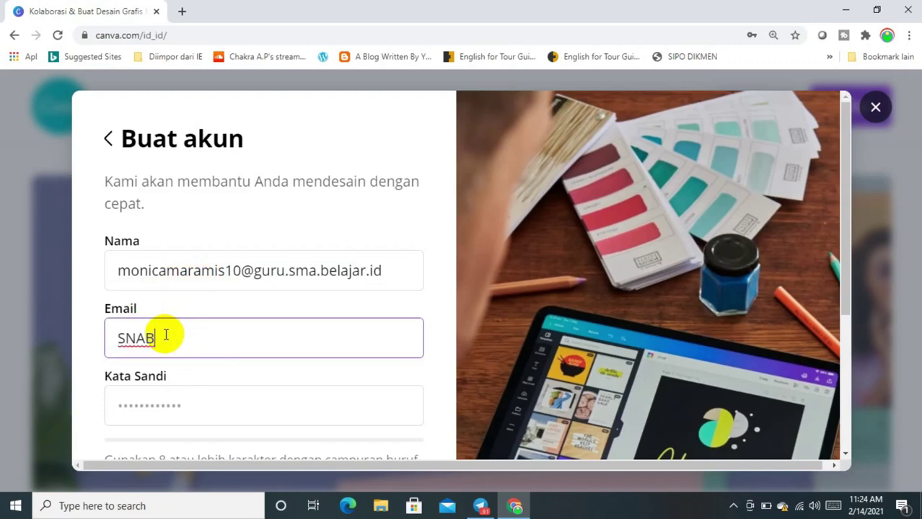
key(BackSpace)
key(BackSpace)
key(BackSpace)
key(BackSpace)
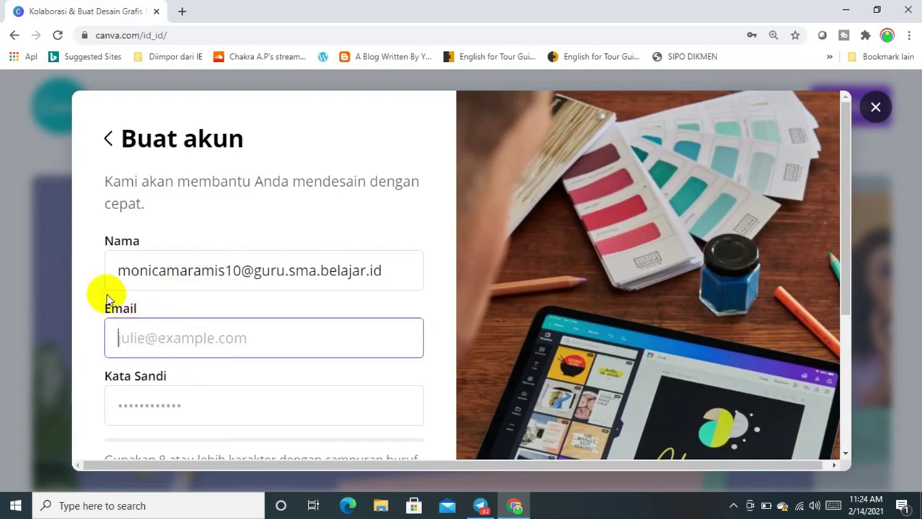
drag(115, 274, 412, 270)
key(ctrl+c)
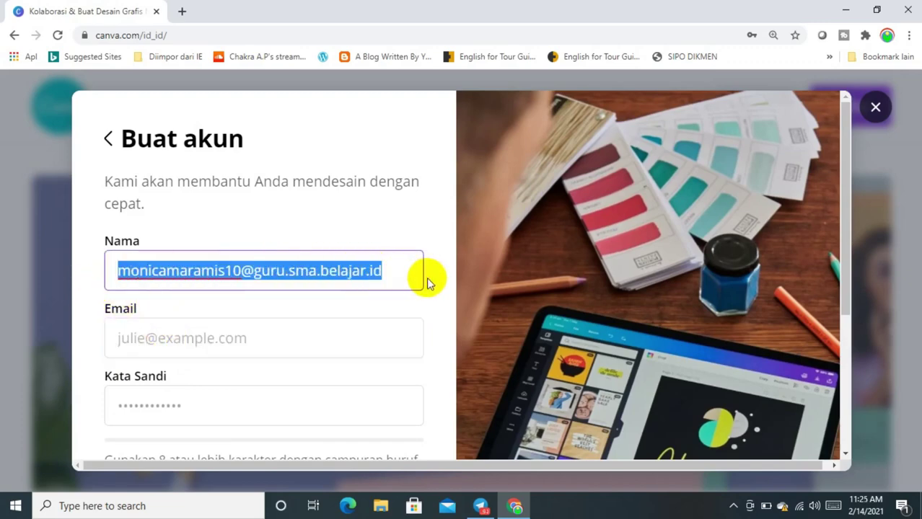
key(BackSpace)
click(261, 360)
key(ctrl+v)
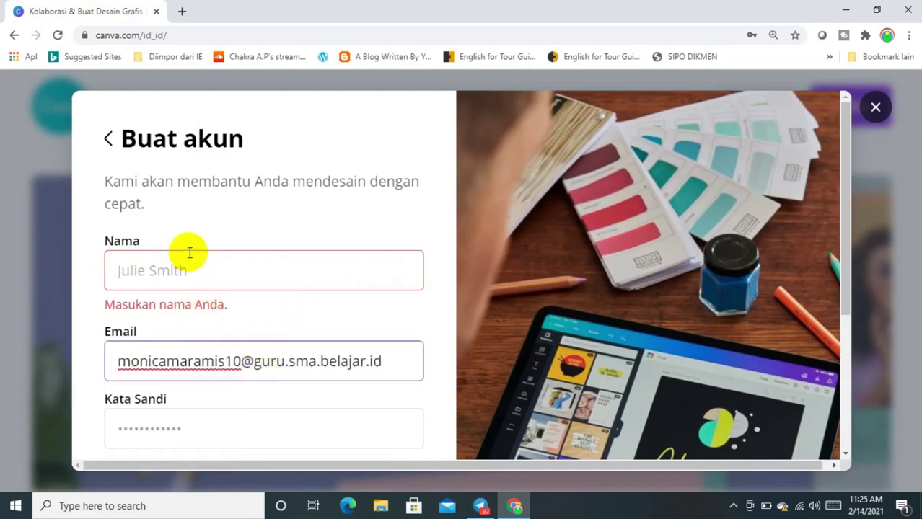
Enter the full name in Nama and a password rated 'Kuat' in Kata Sandi
click(190, 252)
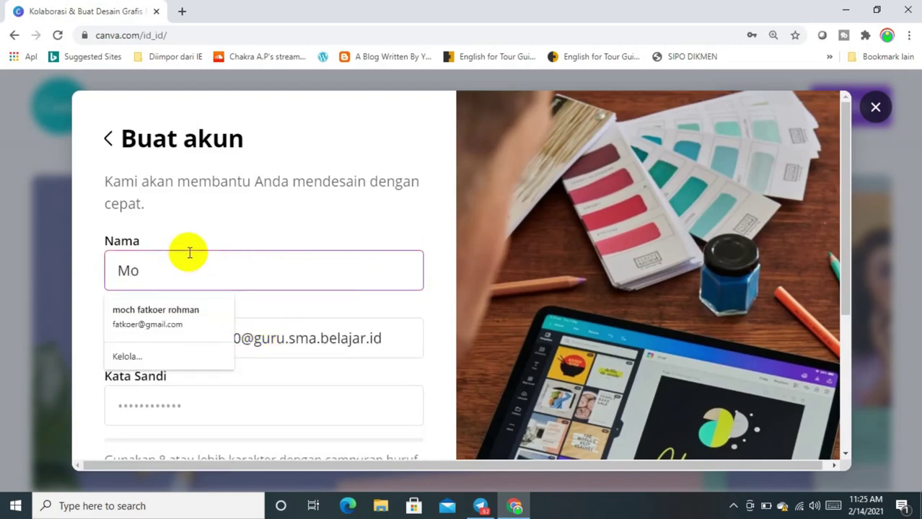
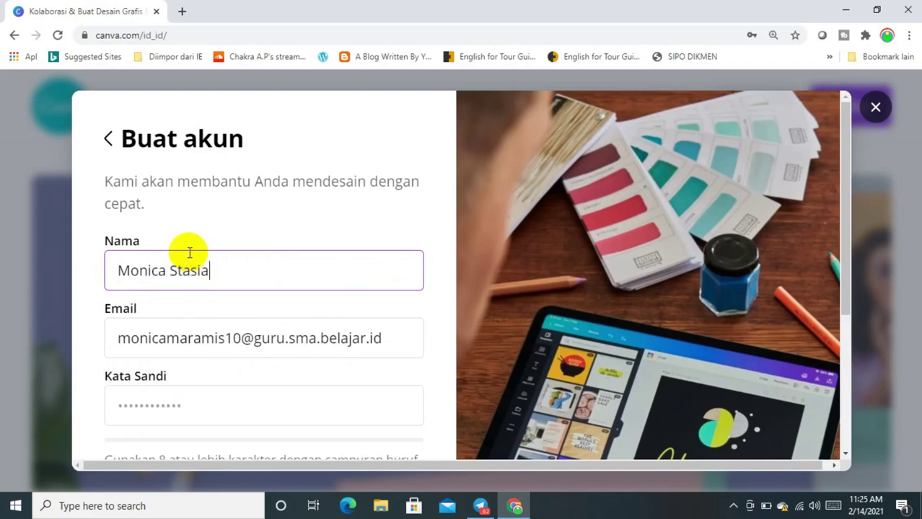
click(188, 412)
text(•••••••••)
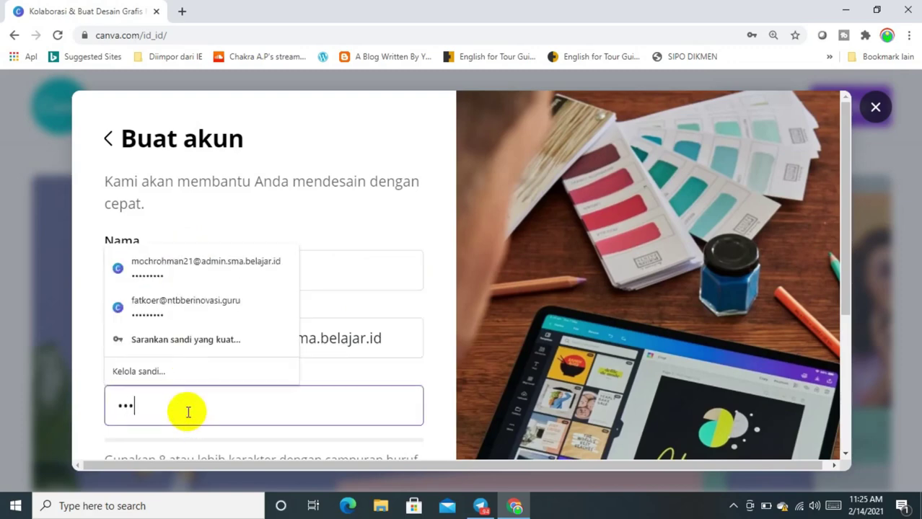
text(•••••)
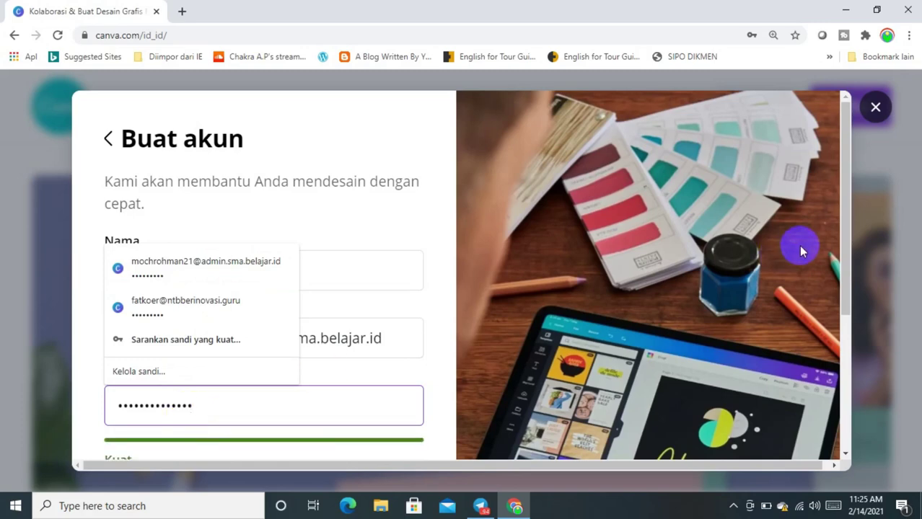
key(ctrl+minus)
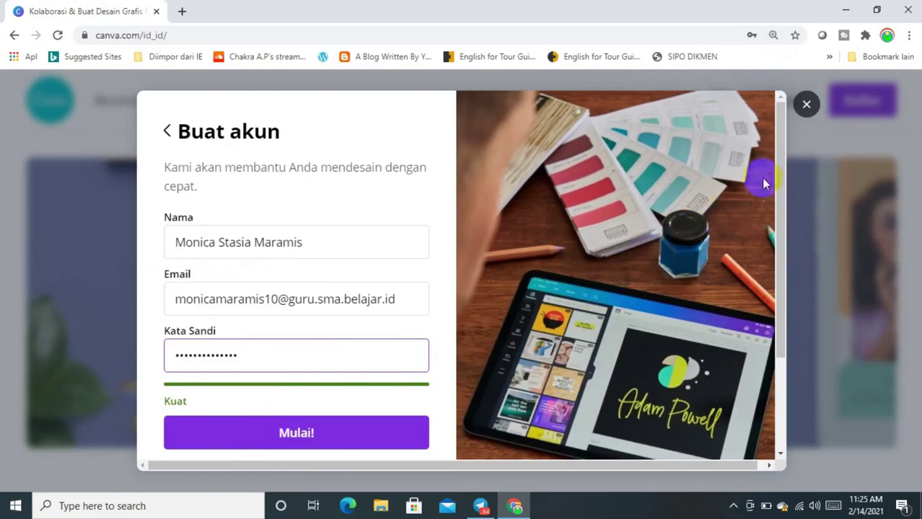
drag(776, 167, 773, 259)
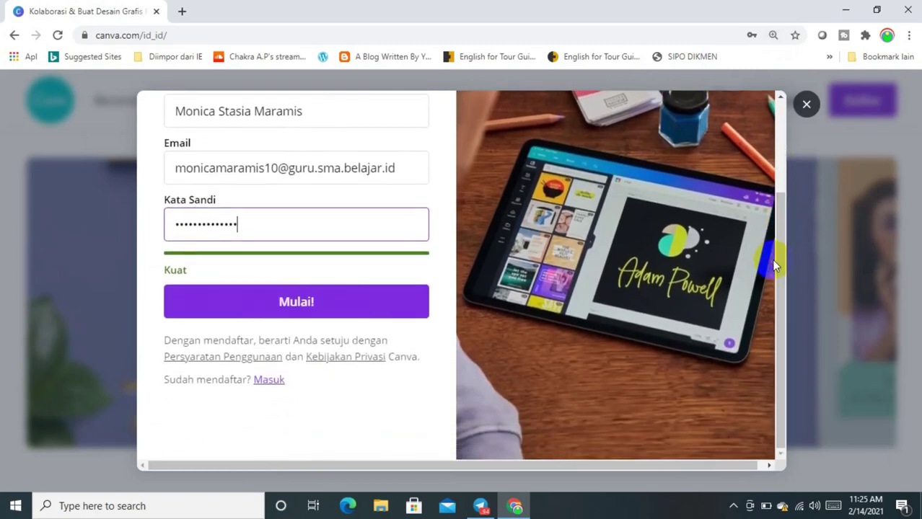
Create the account with Mulai! and dismiss Chrome's save-password prompt
click(263, 301)
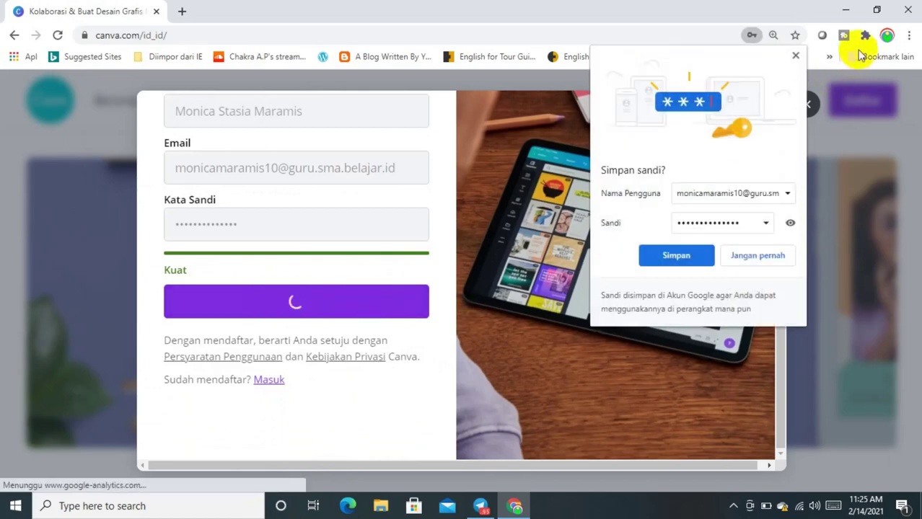
click(797, 58)
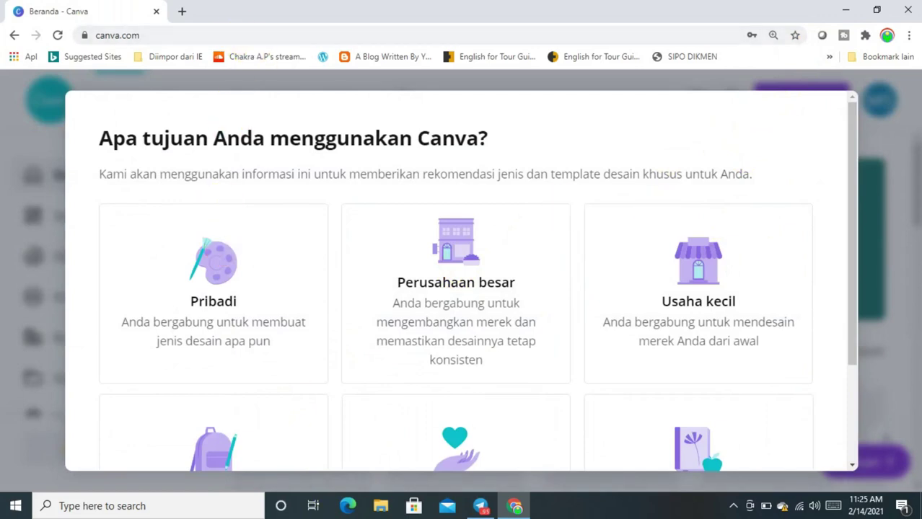
Scroll through the onboarding question's six usage options, from Pribadi to Guru
scroll(867, 101, up, 1)
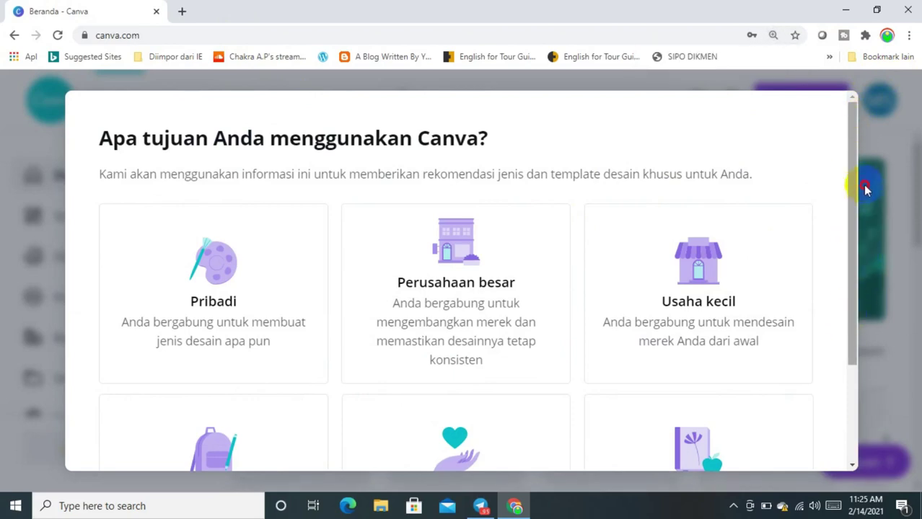
scroll(852, 168, down, 1)
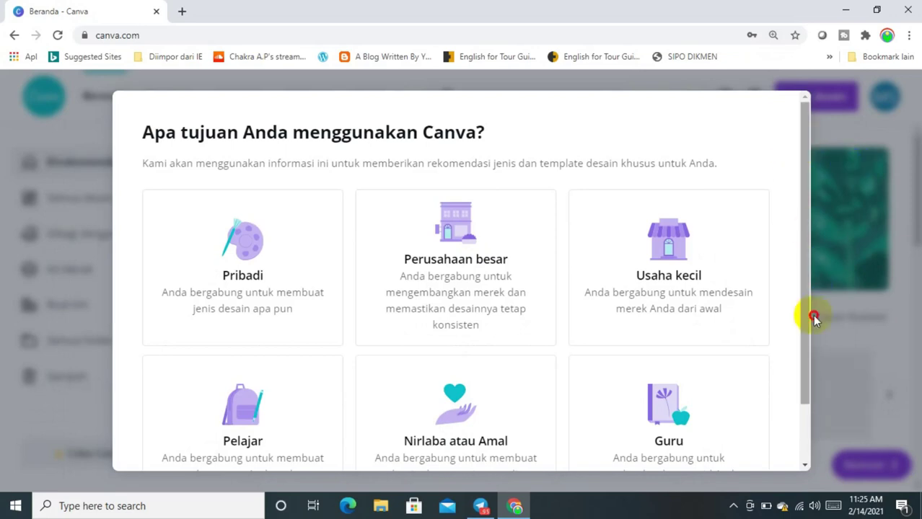
scroll(807, 354, down, 1)
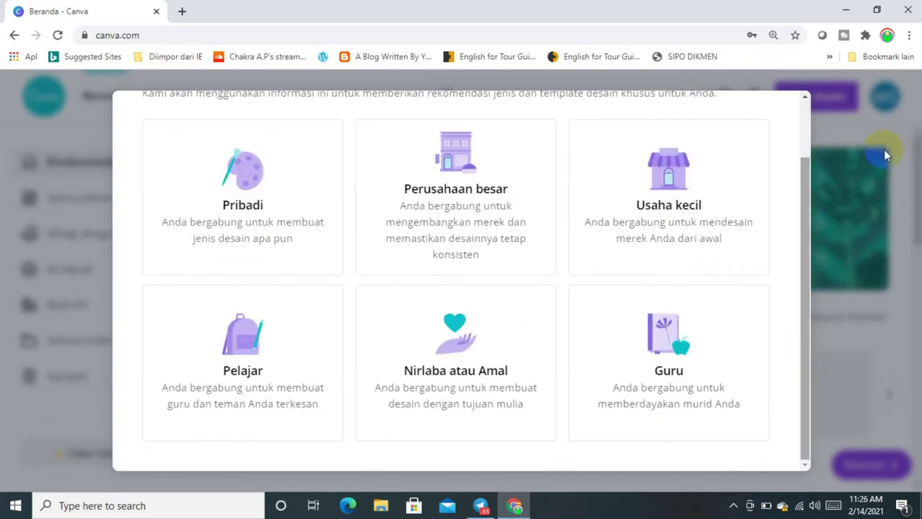
scroll(798, 148, up, 1)
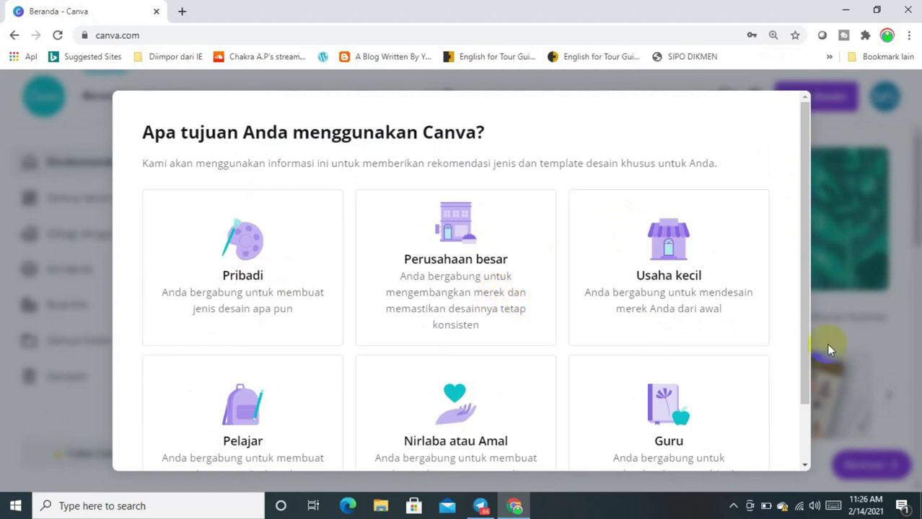
Choose Guru as the purpose and skip the free education package offer
click(660, 413)
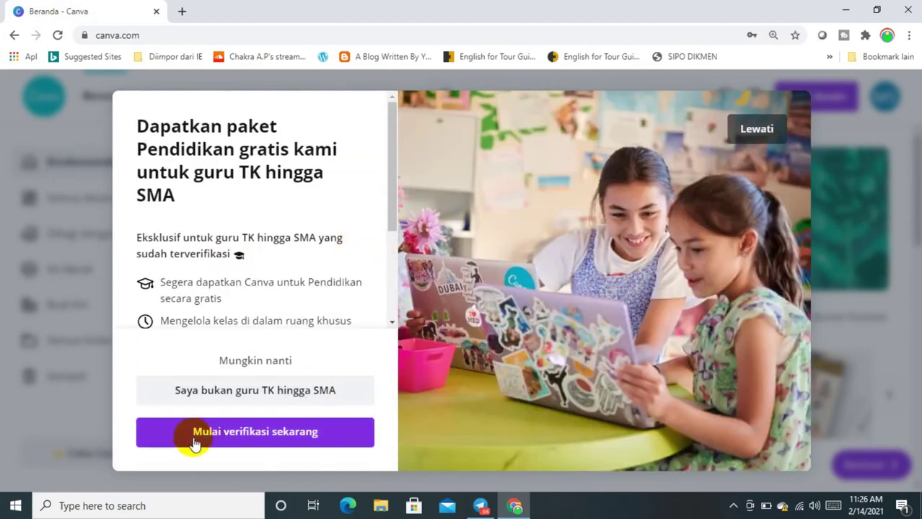
click(227, 432)
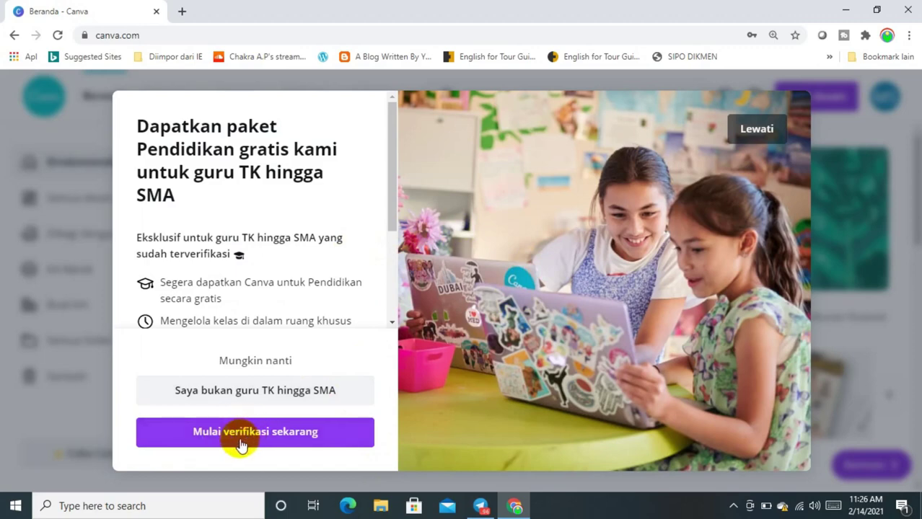
click(757, 131)
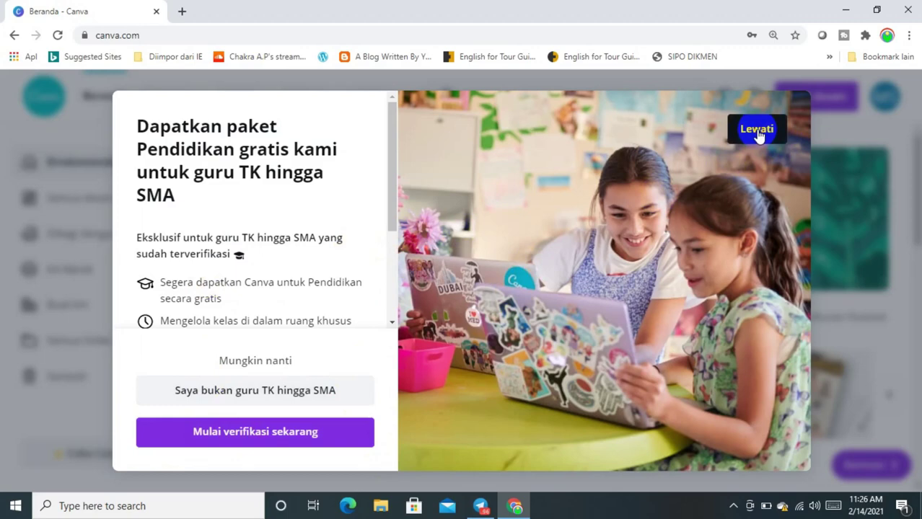
click(757, 133)
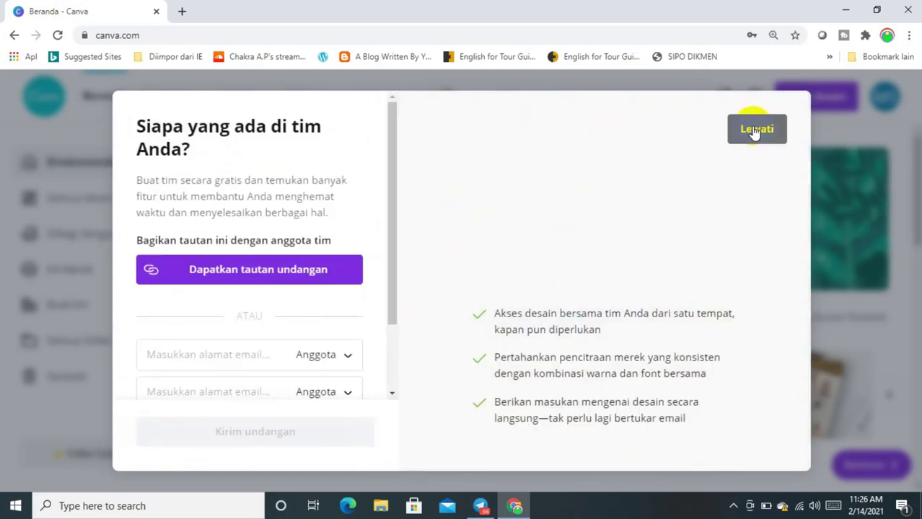
Skip inviting team members, dismiss the home page tip, and open a new Chrome tab
click(754, 131)
click(756, 137)
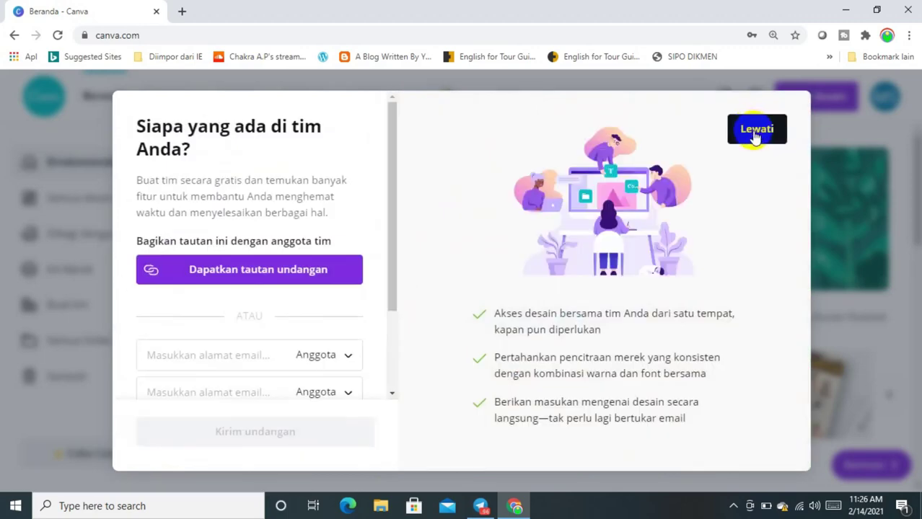
click(755, 134)
click(755, 132)
click(755, 133)
click(415, 129)
click(416, 129)
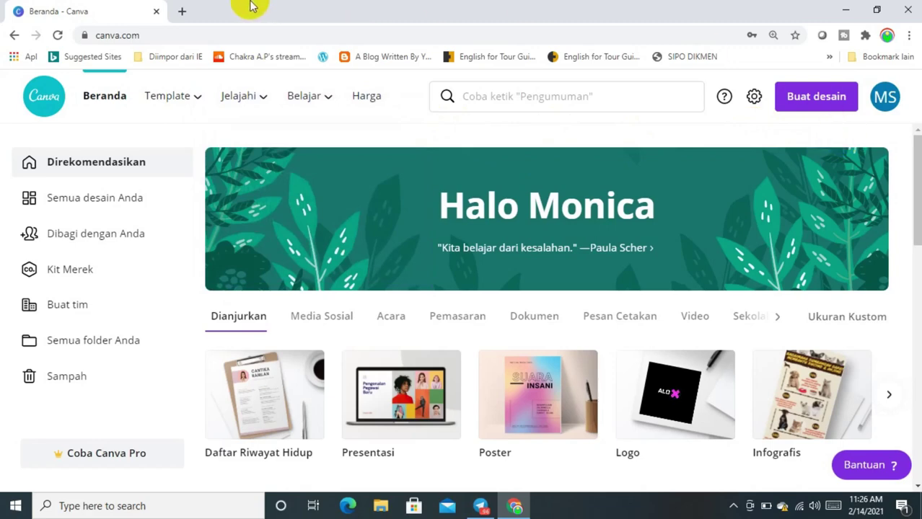
click(181, 10)
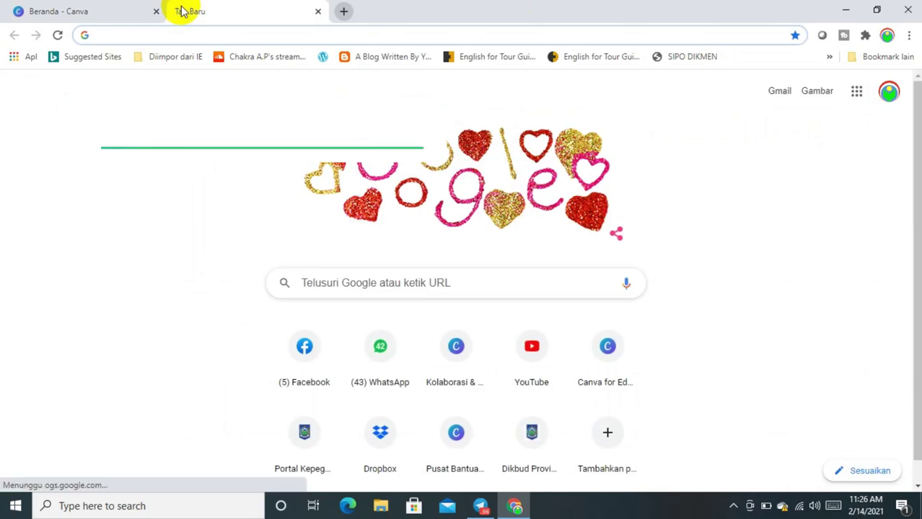
Enter the canva.com/education address in the new tab, restarting it as canva.com/e
text(c)
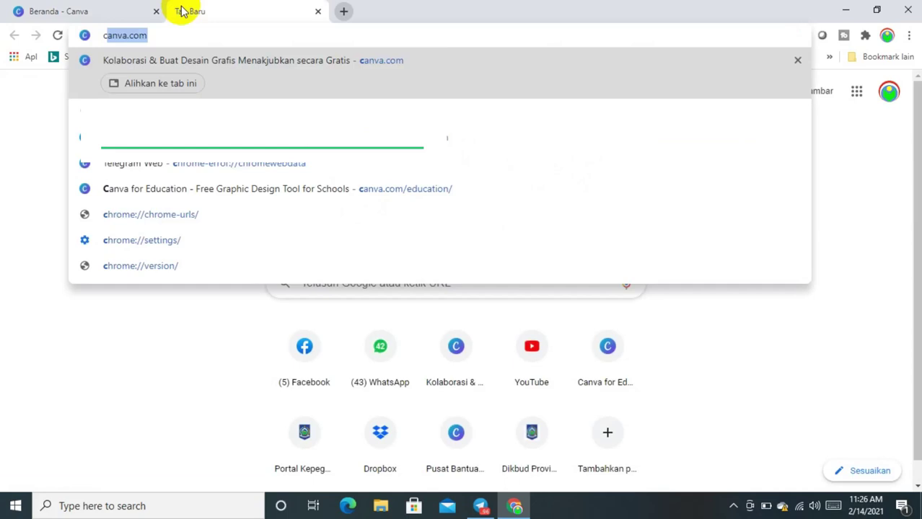
text(anva.com/e)
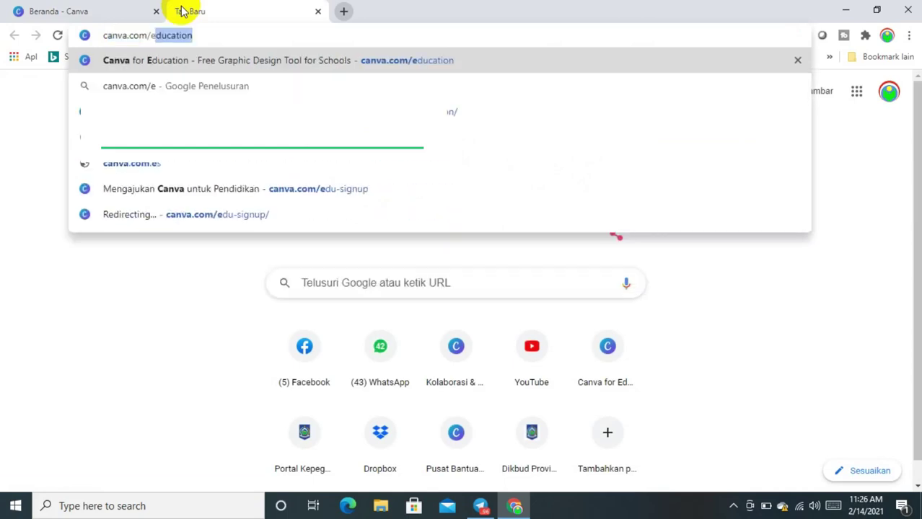
text(ducation/)
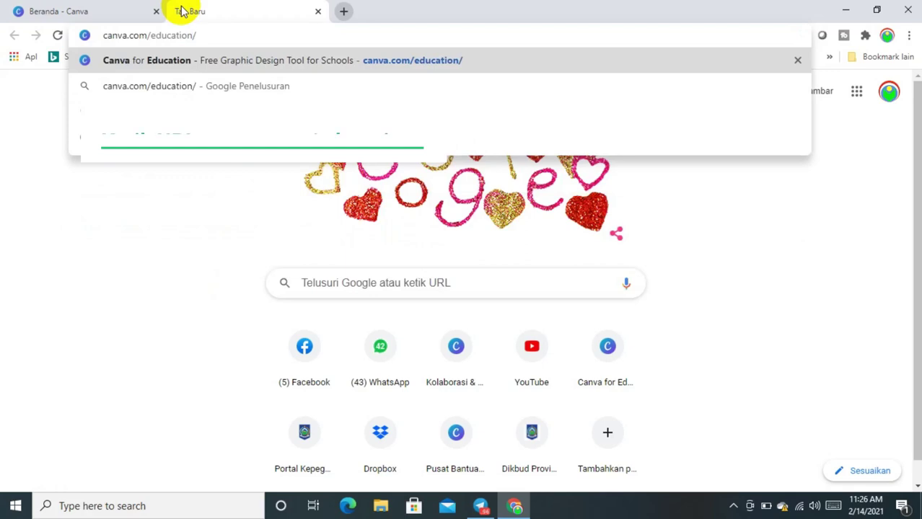
key(Return)
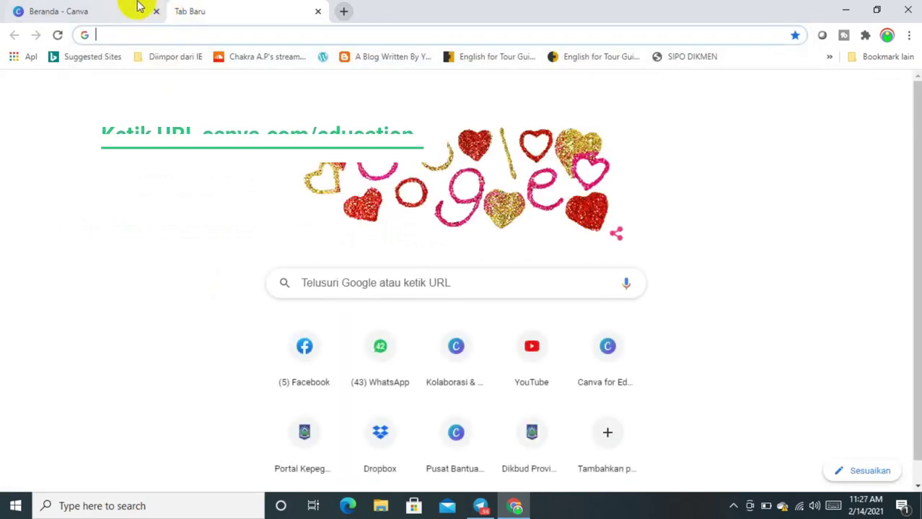
text(ca)
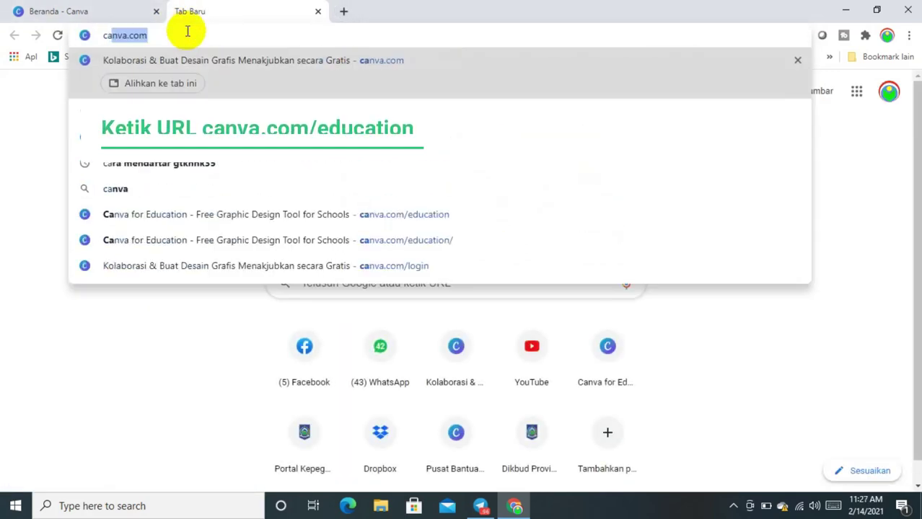
text(nva.com/)
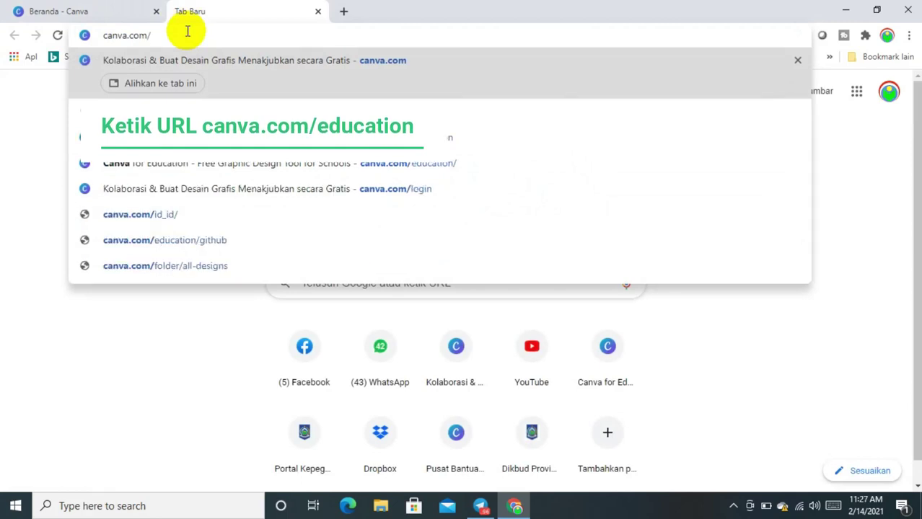
text(e)
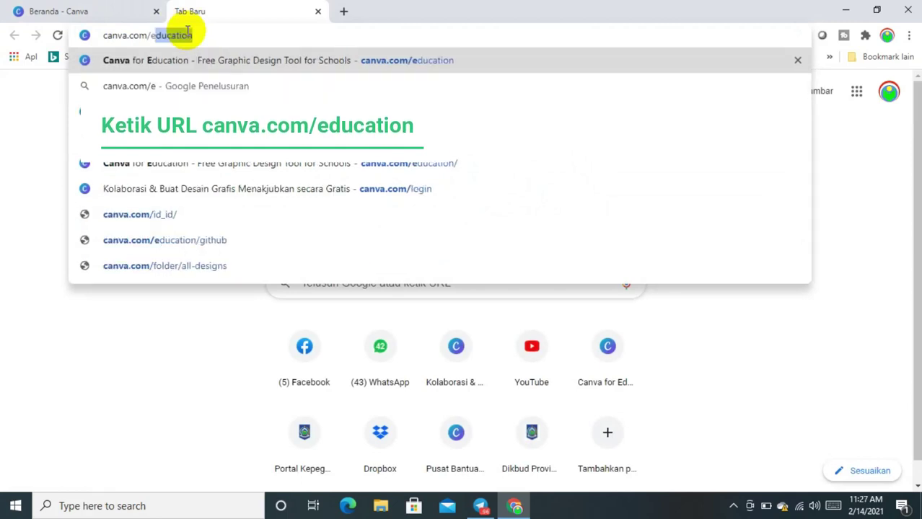
Load canva.com/education, browse its feature list, and zoom the page to 125%
key(Return)
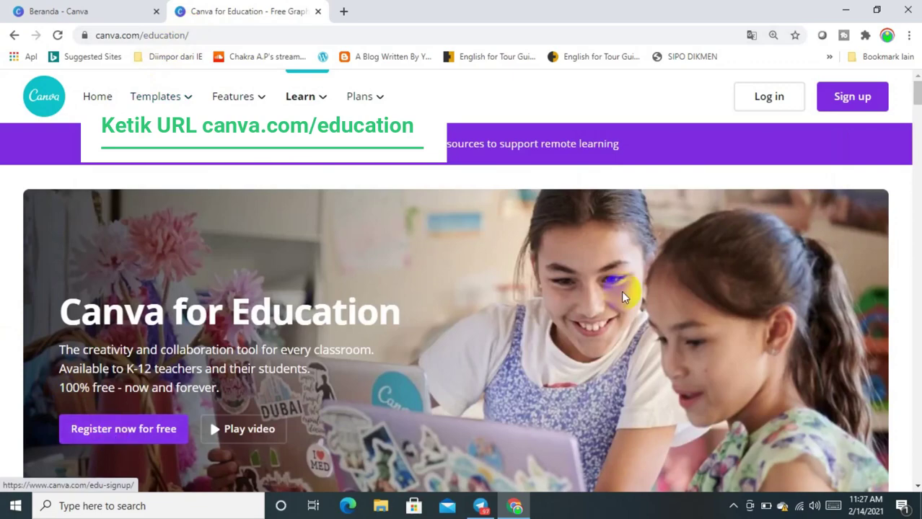
scroll(917, 97, down, 14)
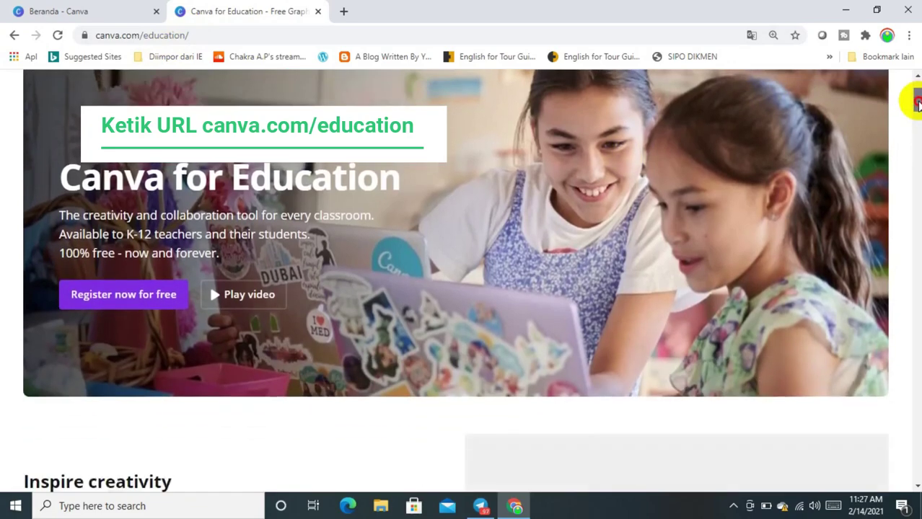
scroll(913, 144, down, 2)
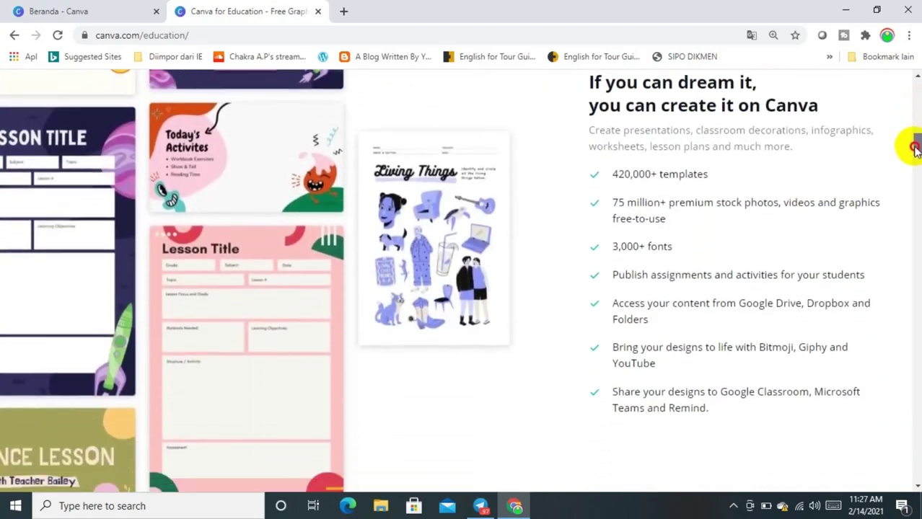
scroll(913, 144, up, 1)
scroll(913, 148, down, 2)
scroll(913, 149, down, 2)
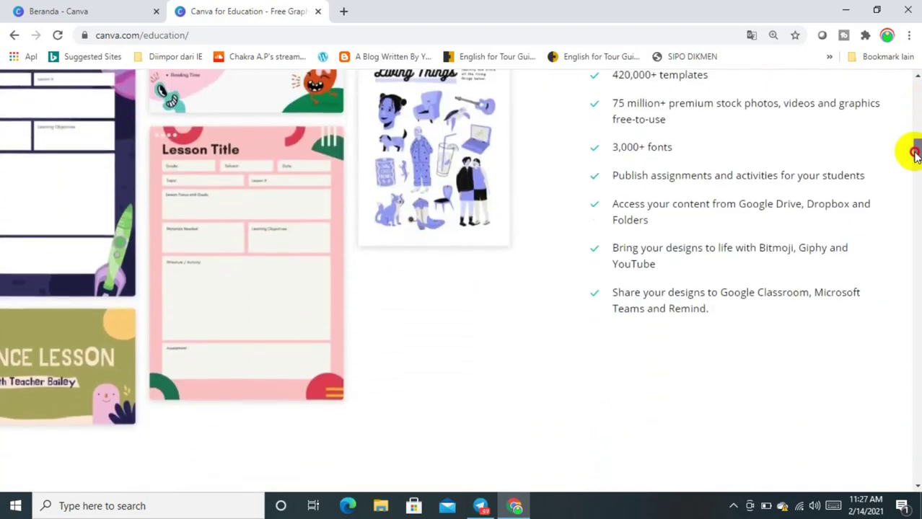
scroll(912, 148, up, 1)
scroll(915, 147, up, 3)
scroll(914, 146, down, 2)
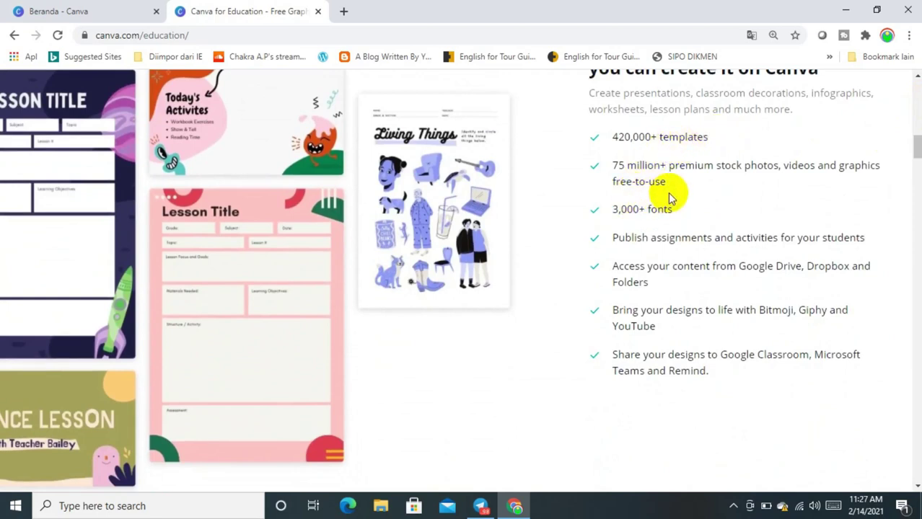
key(ctrl+plus)
key(ctrl+plus)
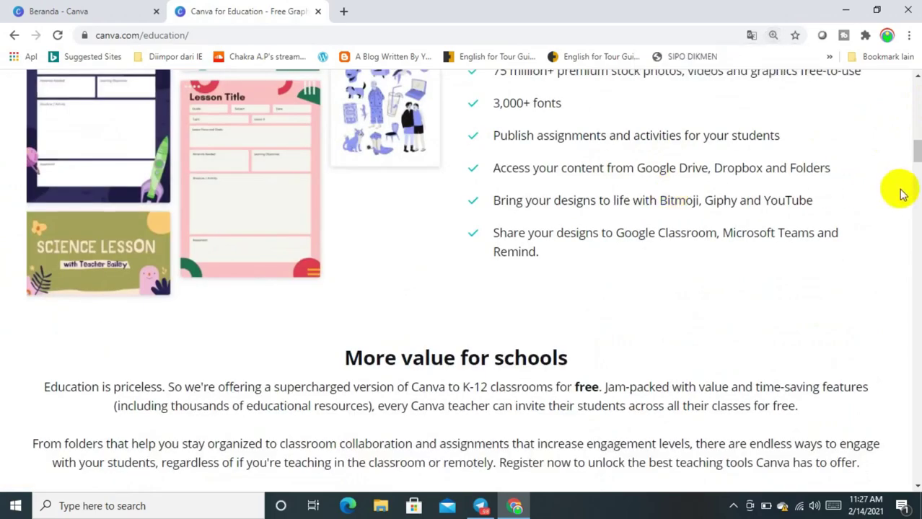
mouse_move(916, 158)
mouse_down()
mouse_move(916, 138)
mouse_move(911, 152)
mouse_up()
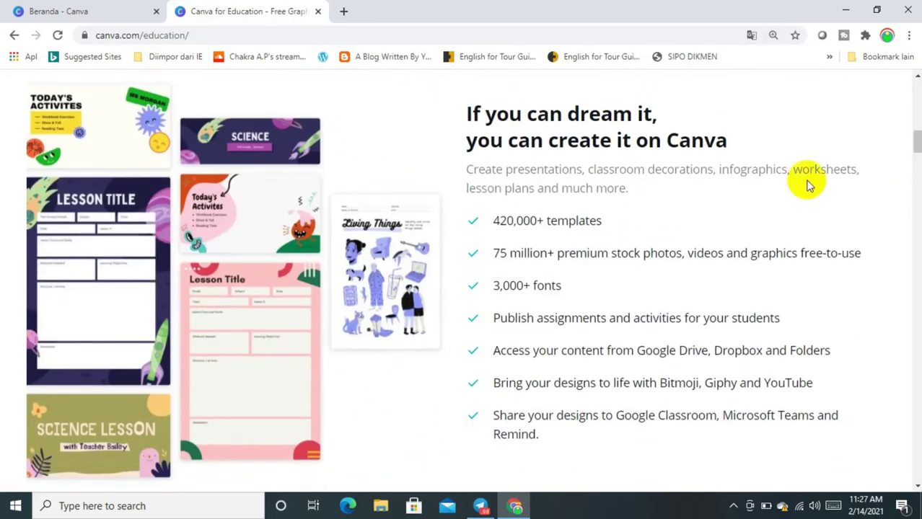
Translate the Canva for Education page into Indonesian and return to its top section
right_click(676, 228)
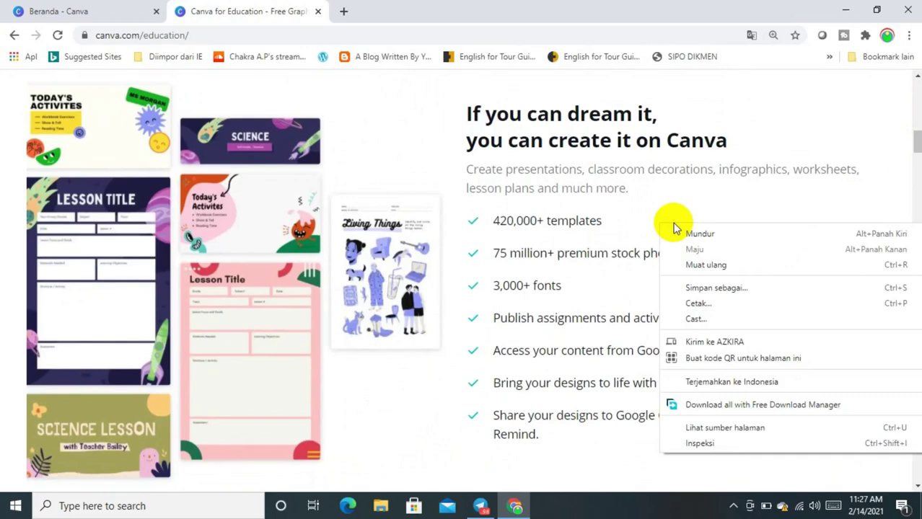
click(719, 382)
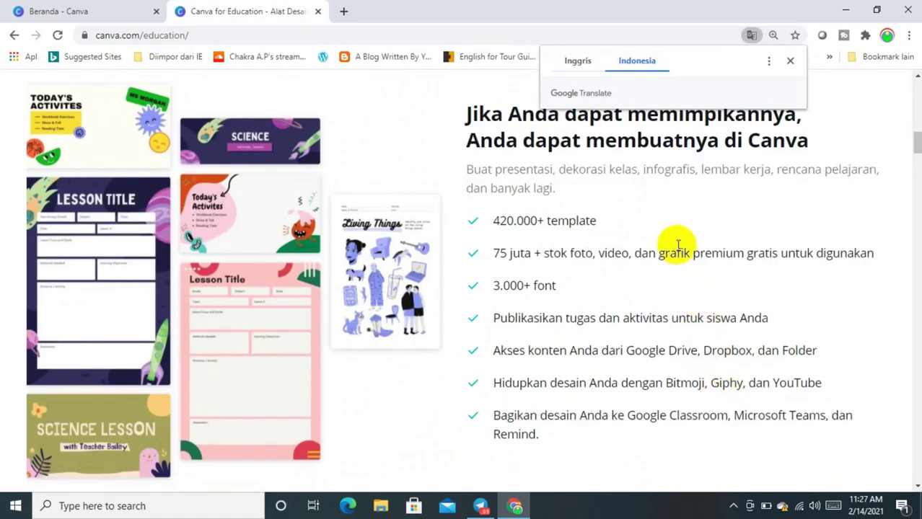
drag(495, 142, 515, 140)
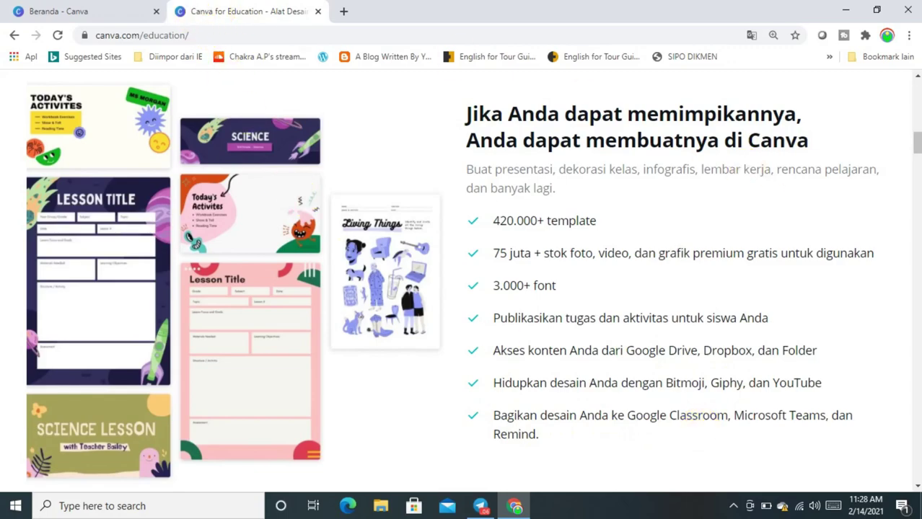
drag(913, 134, 919, 100)
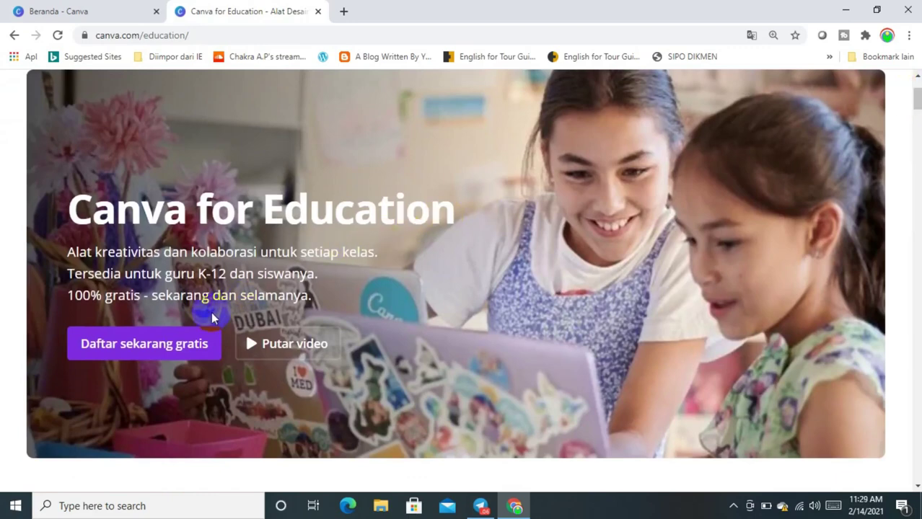
Start free Canva for Education registration and open the 'Apply for Canva's Education program' help page
click(145, 349)
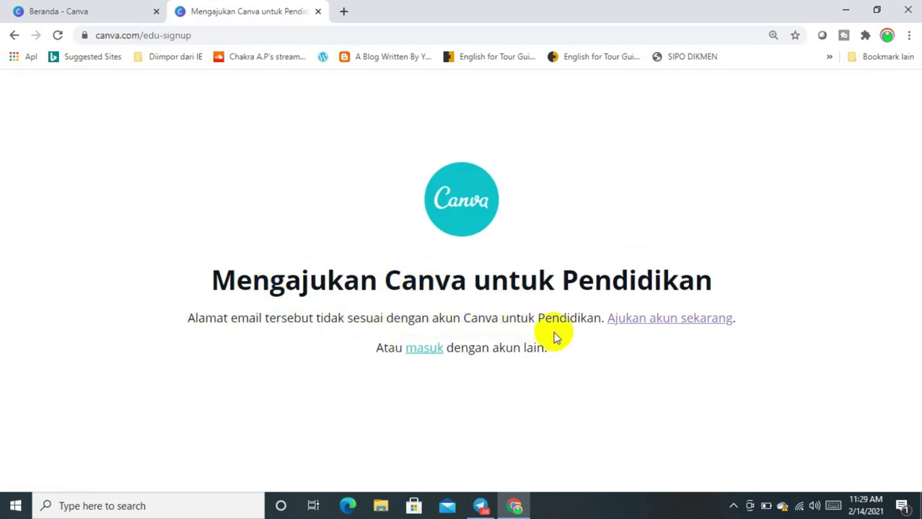
click(660, 323)
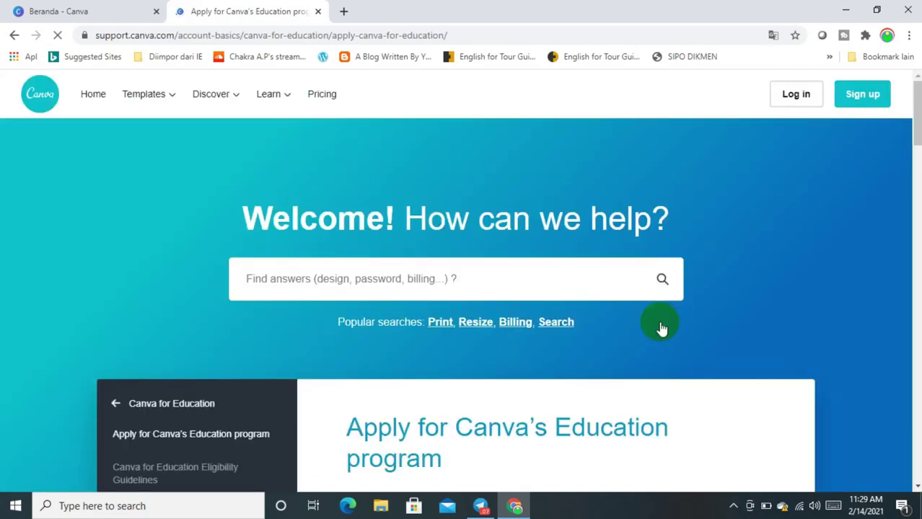
Scroll to the application form and translate the page into Indonesian ('Terjemahkan ke Indonesia')
drag(917, 109, 914, 245)
right_click(787, 171)
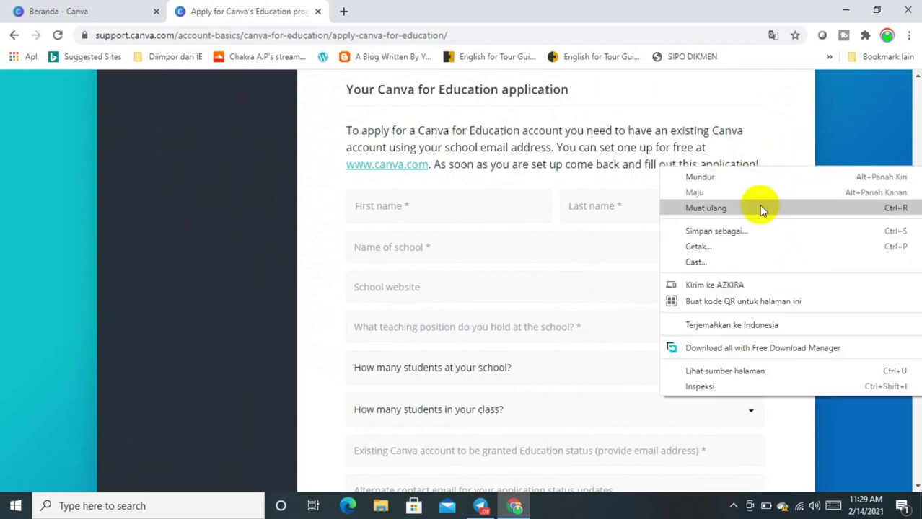
click(715, 327)
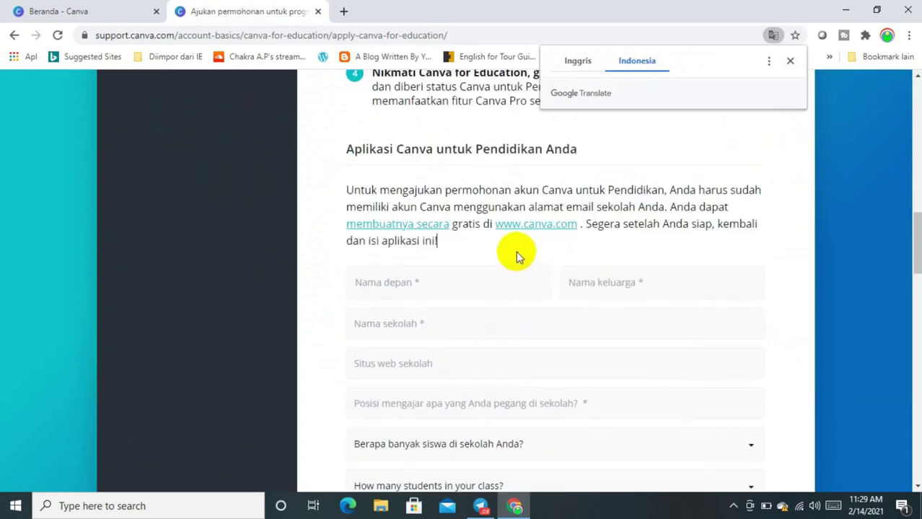
Enter the applicant's first name and last name in the form
click(451, 287)
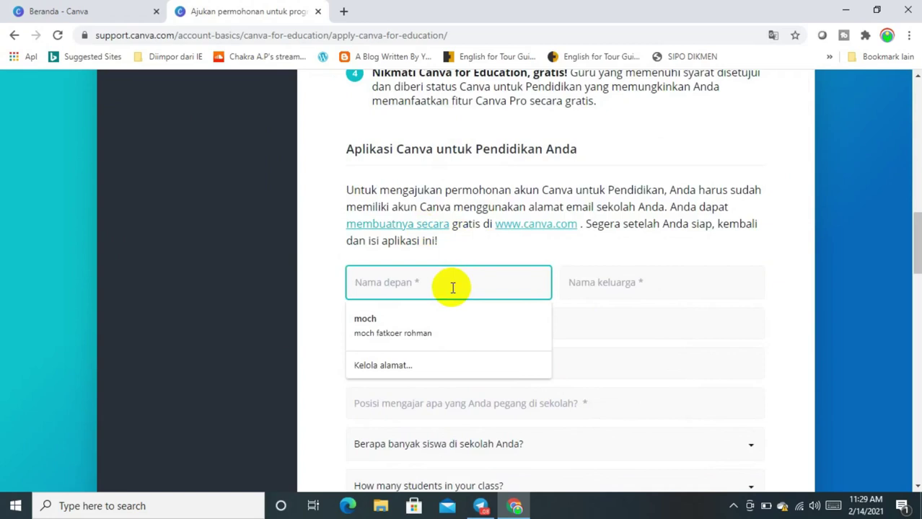
text(N)
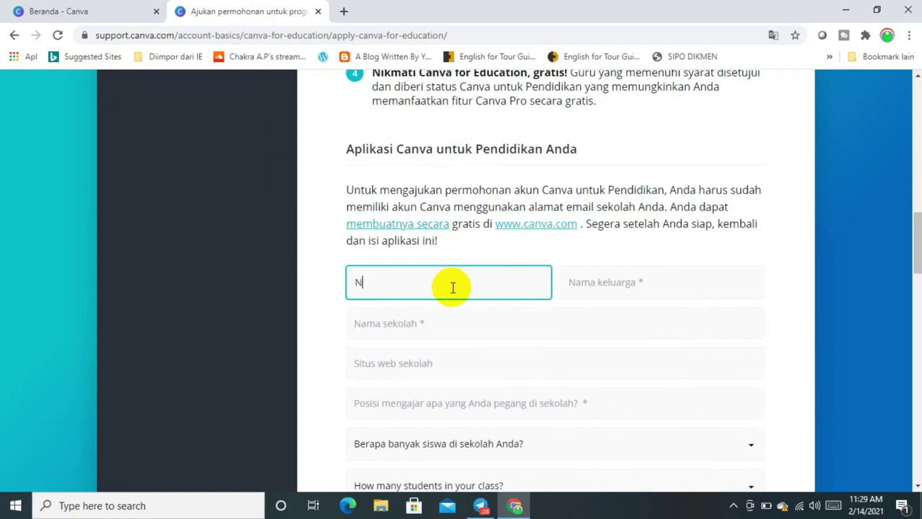
key(BackSpace)
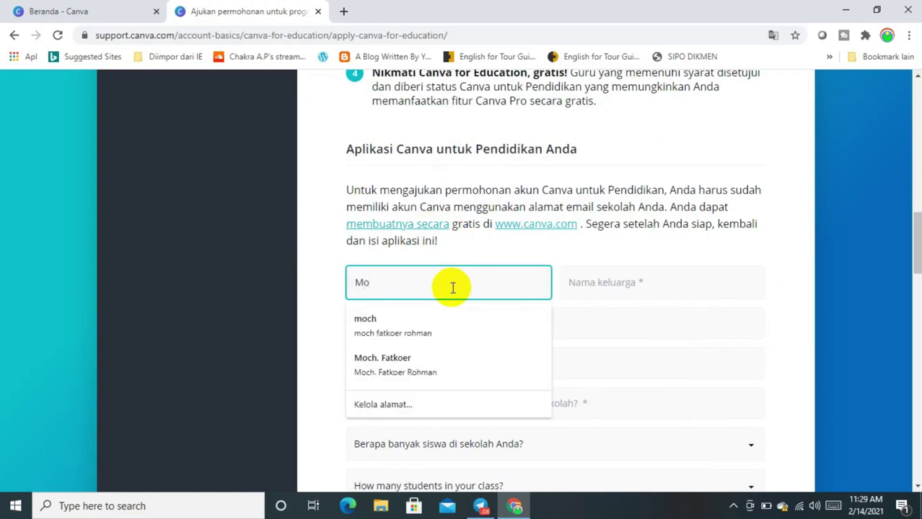
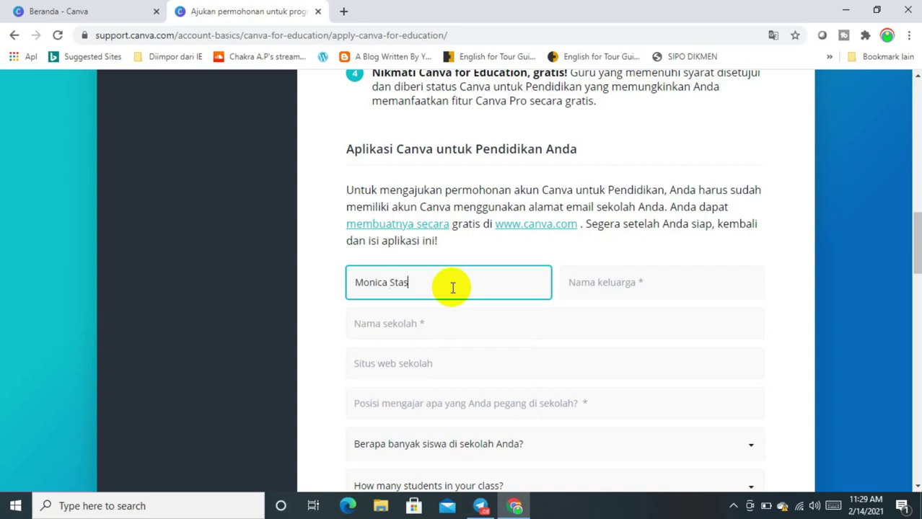
key(Tab)
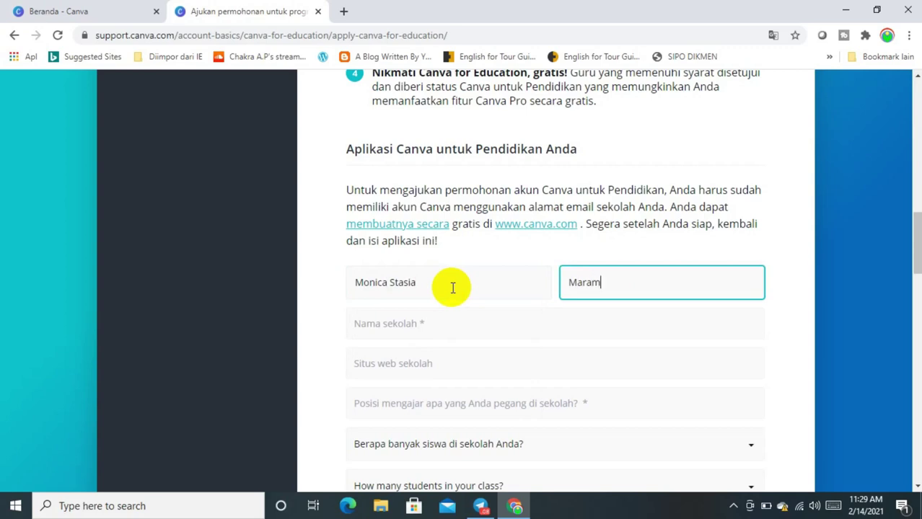
Fill in school SMAN 2 BAYAN and its suggested website, and position Guru
click(425, 325)
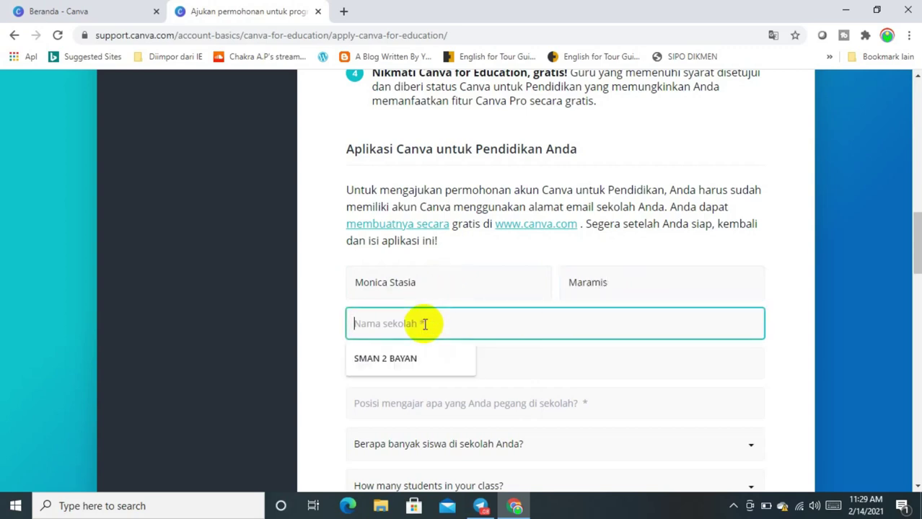
click(393, 358)
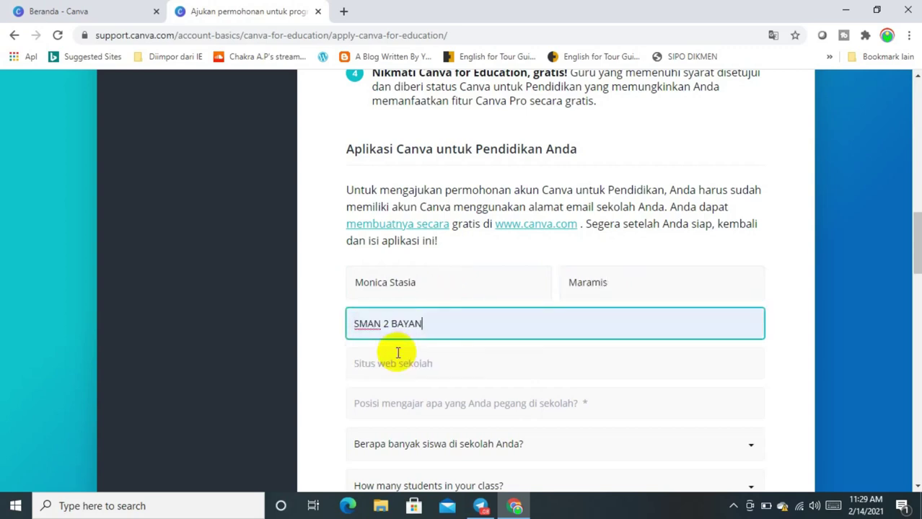
click(397, 371)
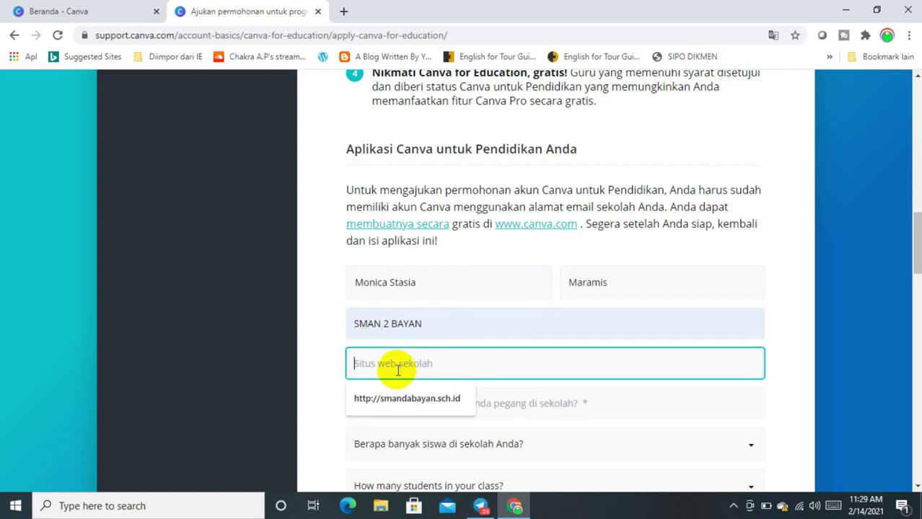
click(395, 396)
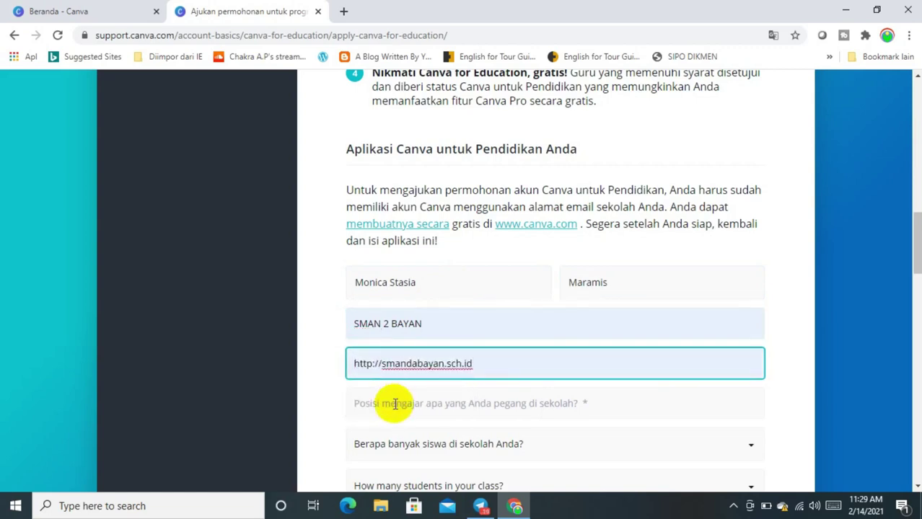
click(395, 405)
text(Guru)
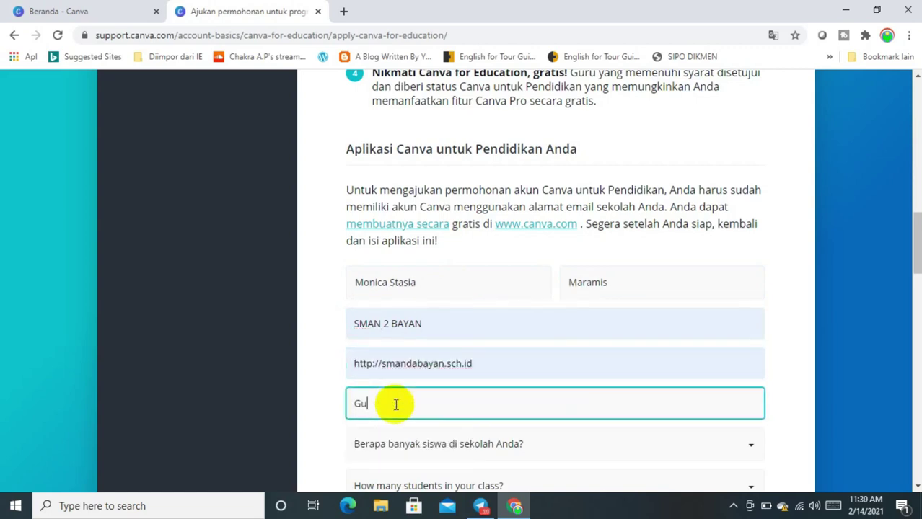
click(791, 317)
Set the school size to 100 - 499 students and class size to 200+
drag(914, 238, 915, 260)
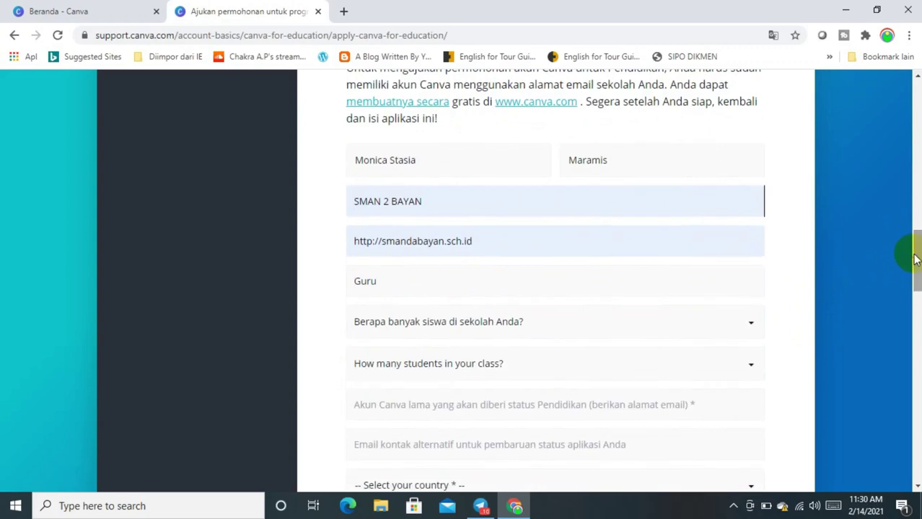
click(750, 324)
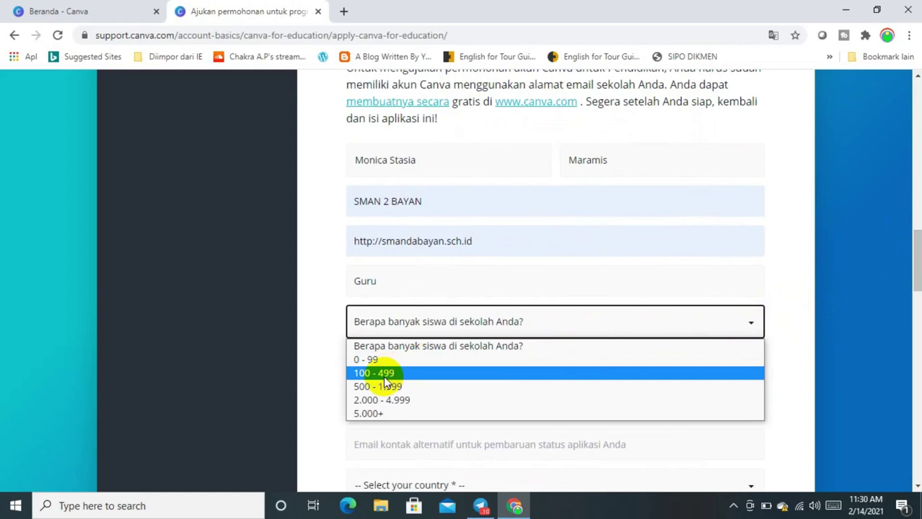
click(383, 374)
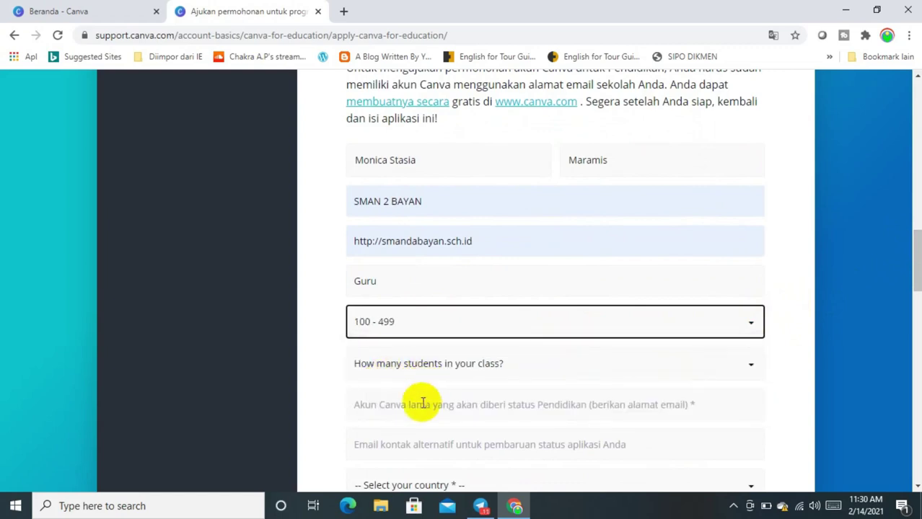
click(441, 368)
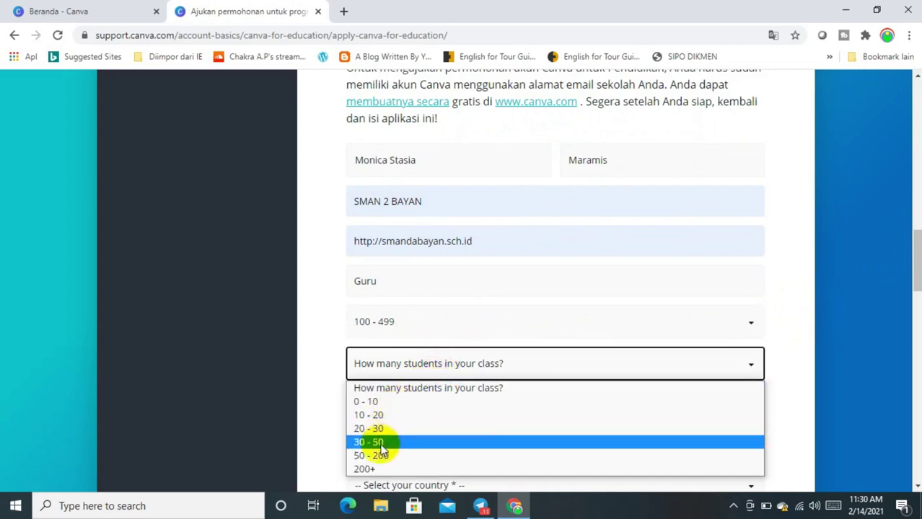
click(371, 468)
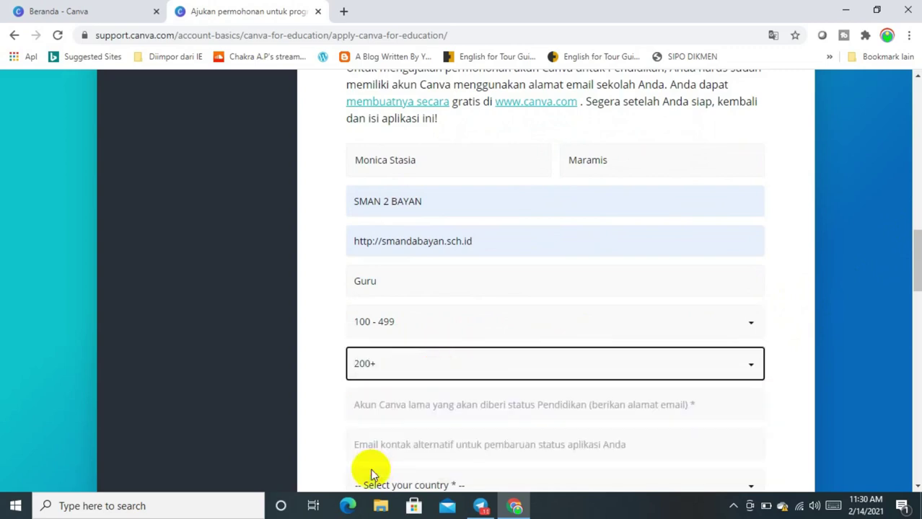
click(750, 327)
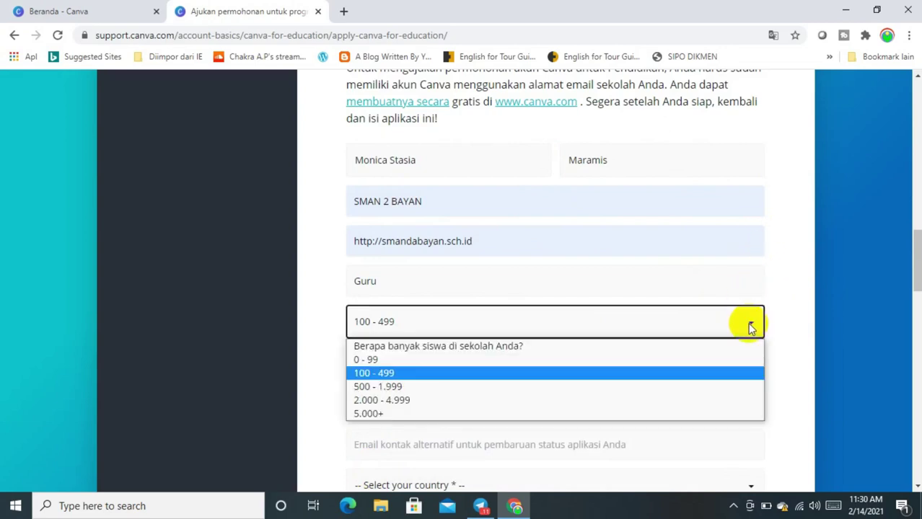
click(435, 374)
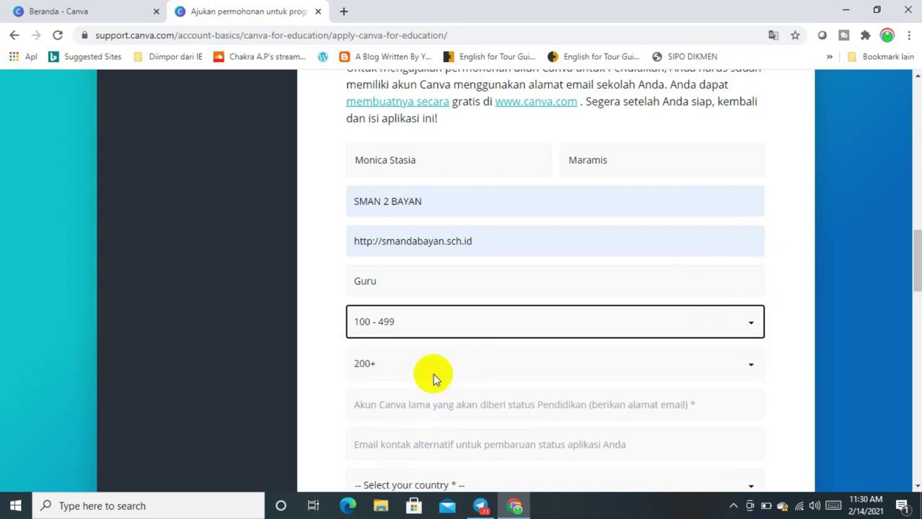
Enter the existing Canva account e-mail address, then select the alternate contact e-mail field
click(426, 410)
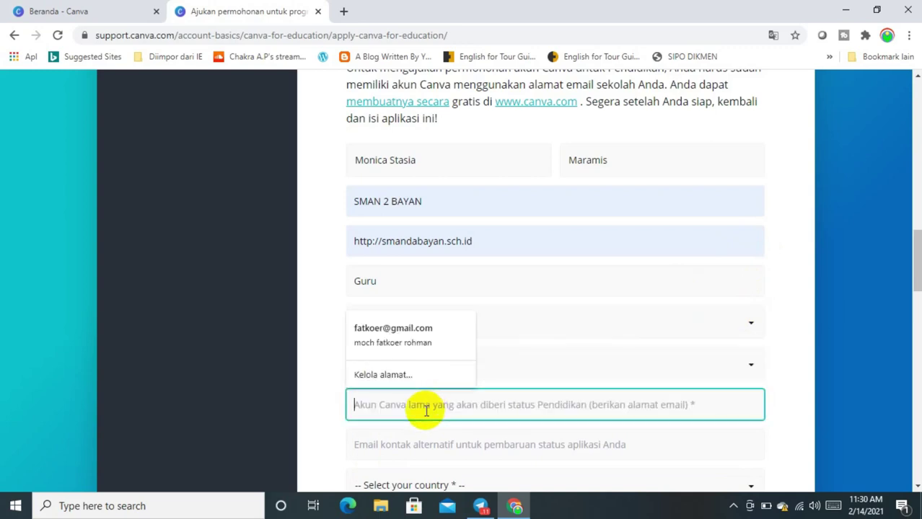
click(794, 380)
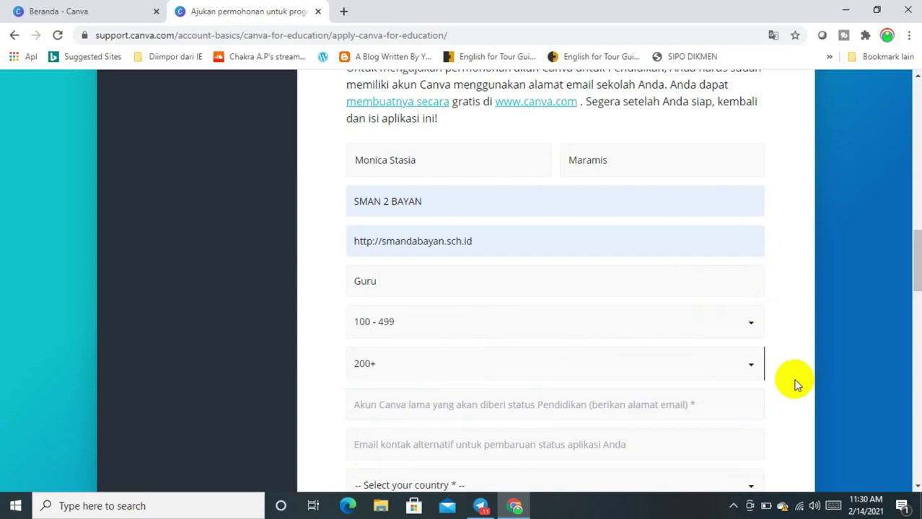
click(654, 407)
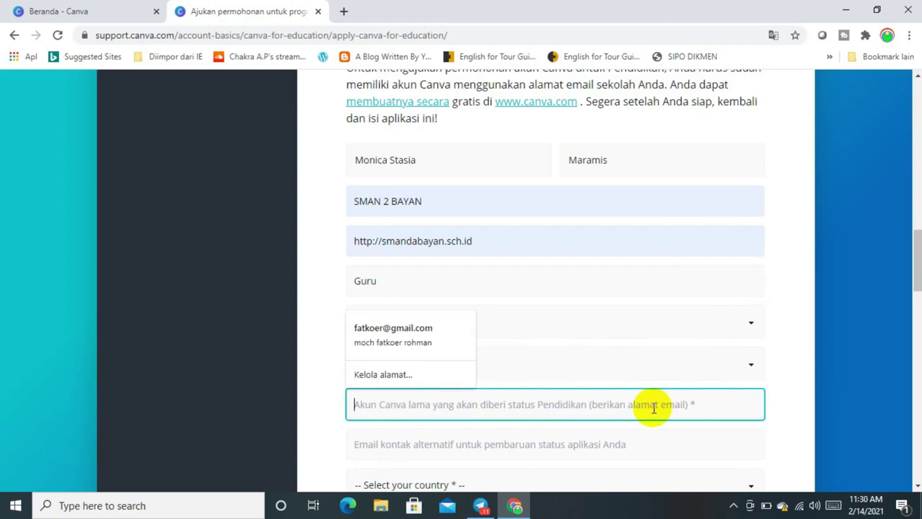
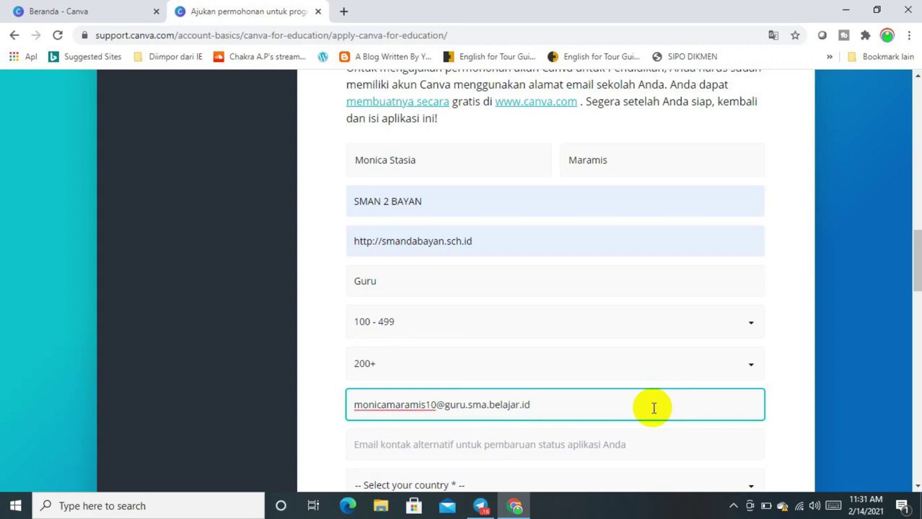
drag(918, 237, 918, 272)
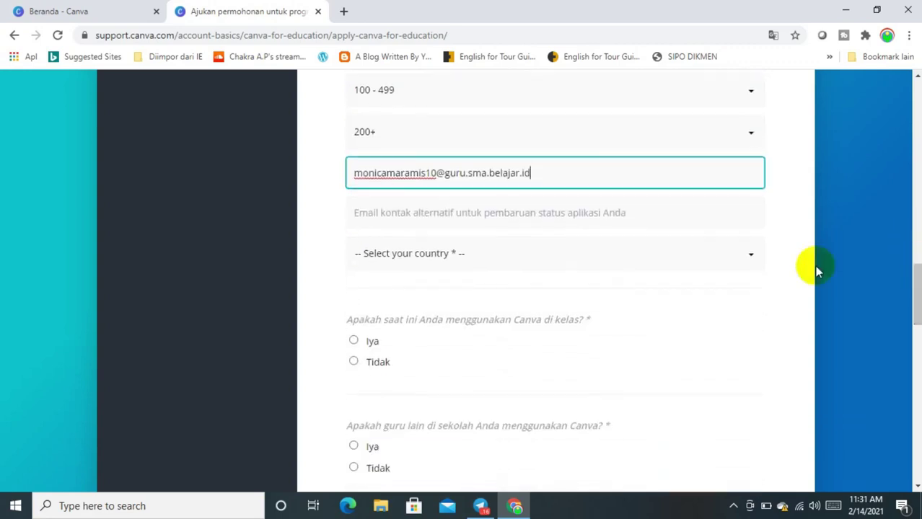
click(557, 218)
Select the contact's alternative Gmail address in the Telegram chat
click(475, 510)
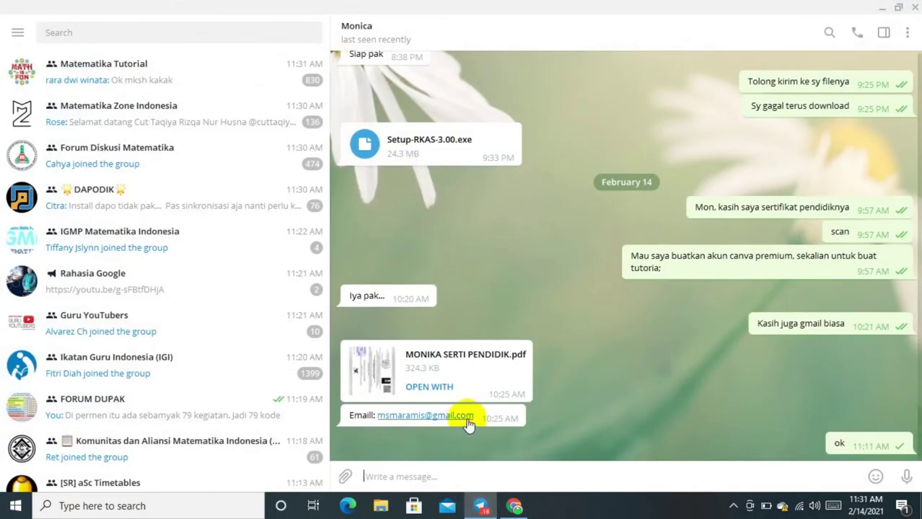
drag(476, 420, 375, 421)
key(ctrl+c)
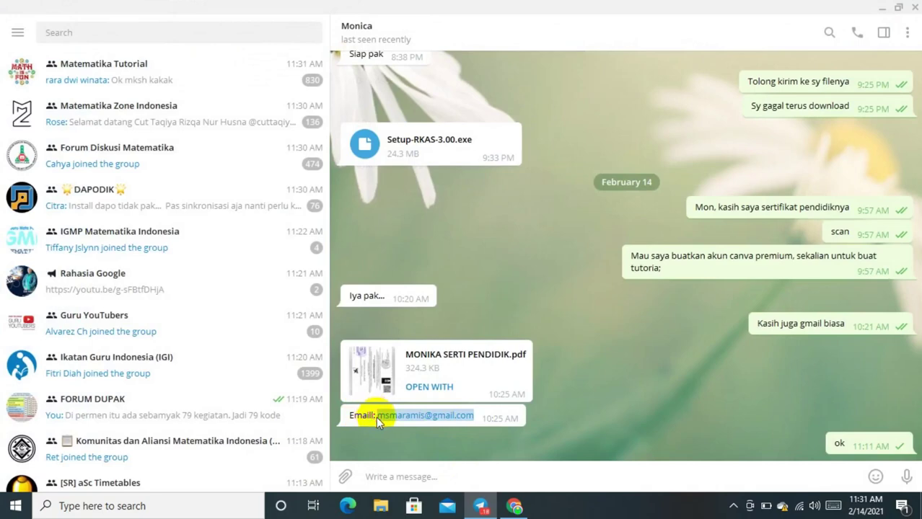
Paste the alternative e-mail into the form and set the country to Indonesia
click(514, 507)
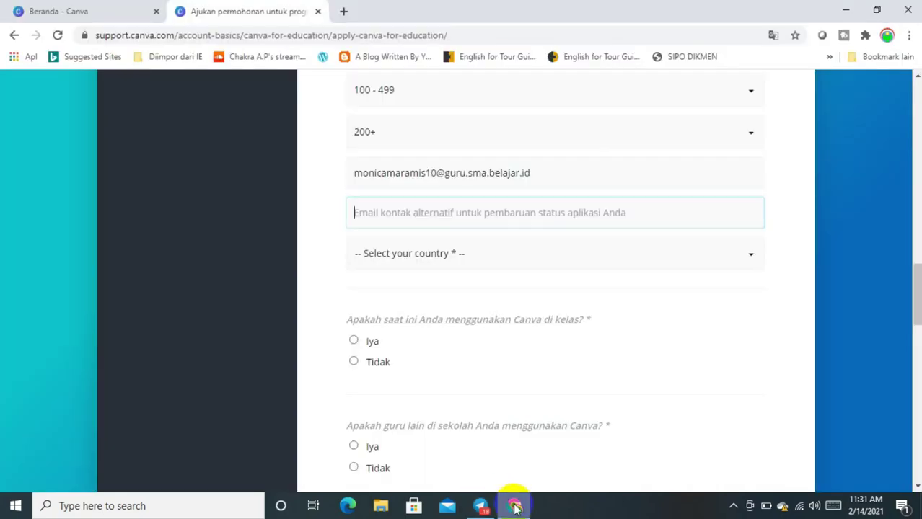
key(ctrl+v)
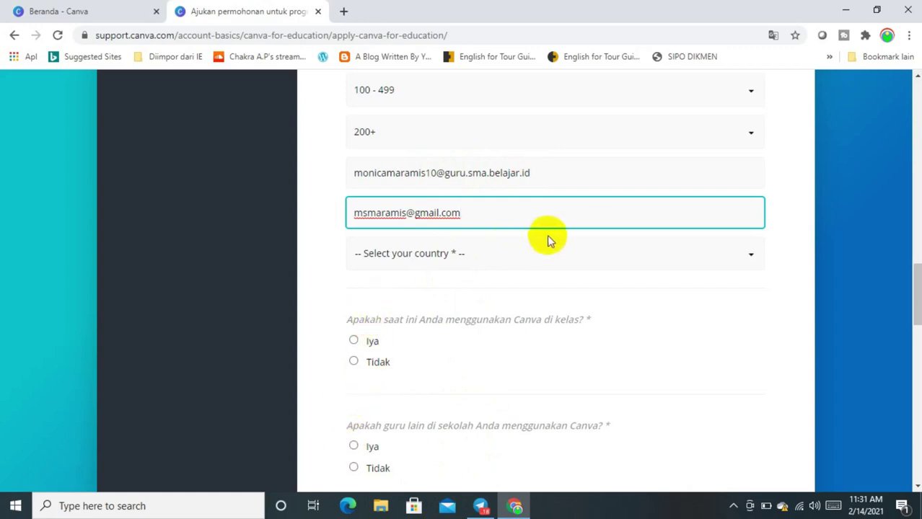
click(566, 252)
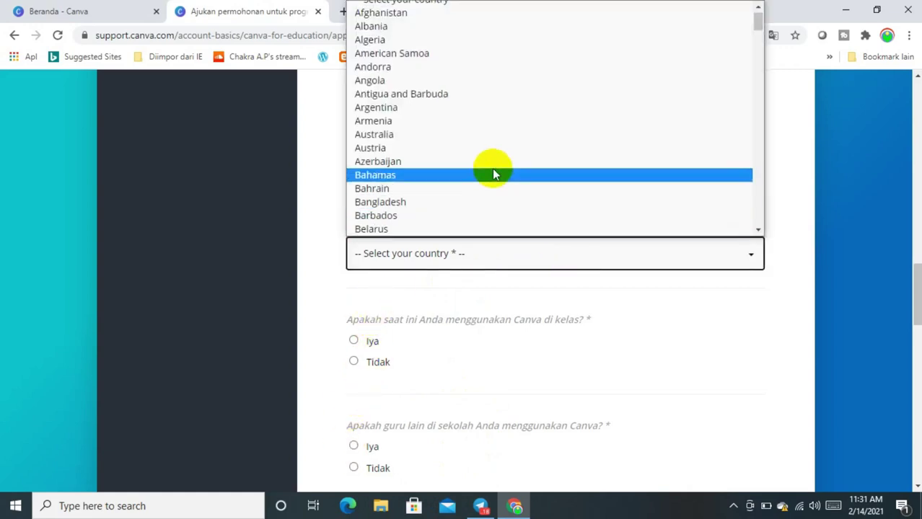
key(i)
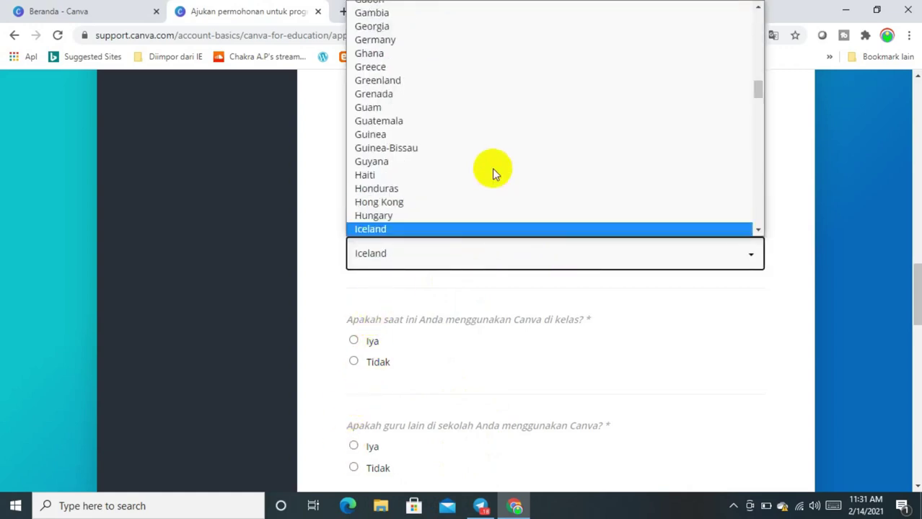
key(n)
key(o)
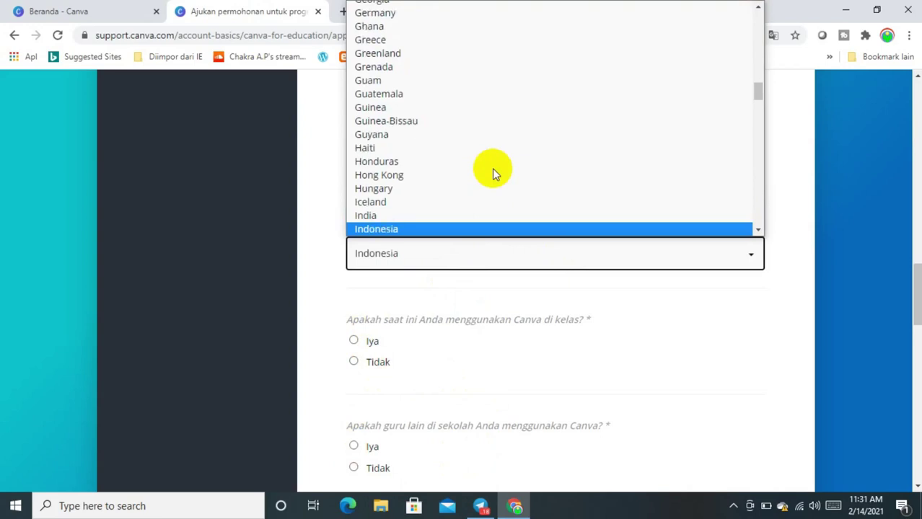
key(Return)
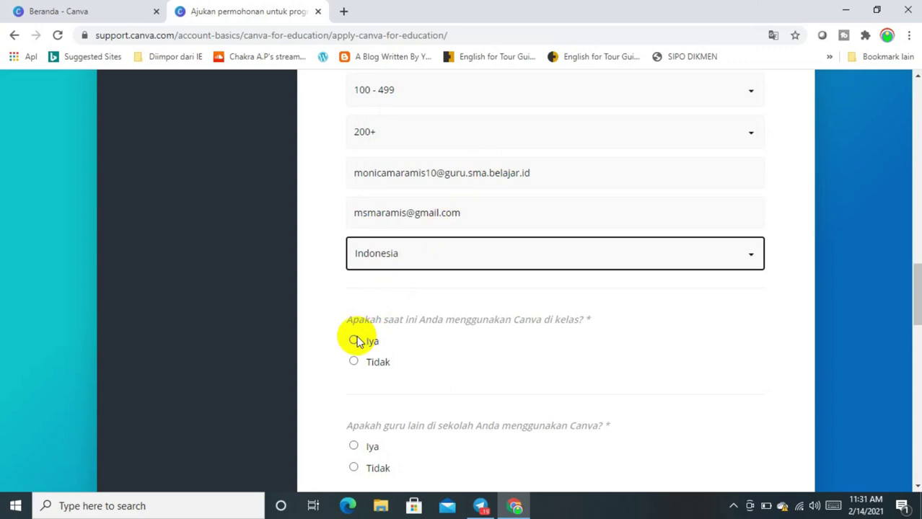
Answer Iya to both questions about using Canva in class and by other teachers
click(353, 342)
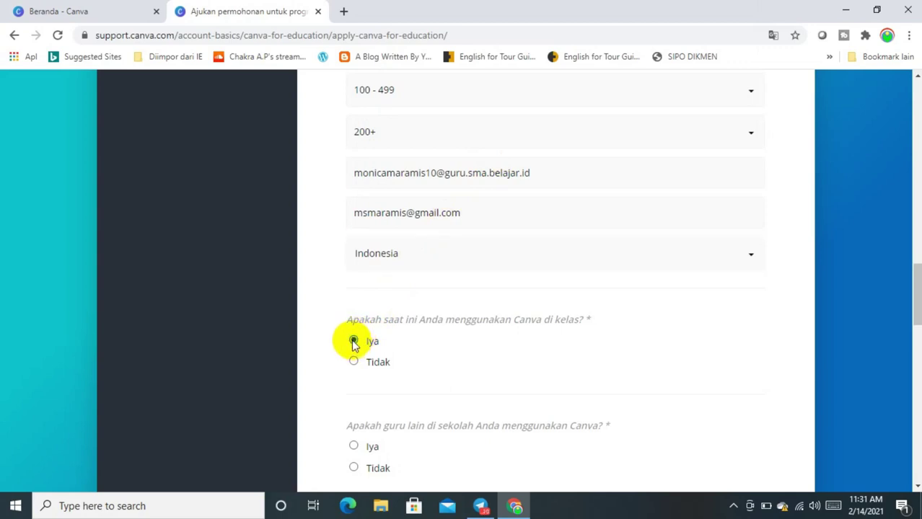
click(354, 447)
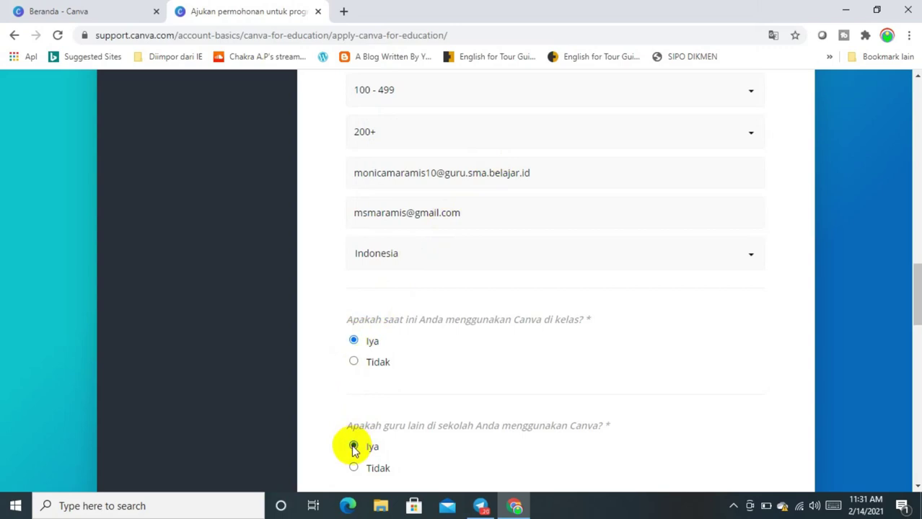
drag(918, 281, 916, 315)
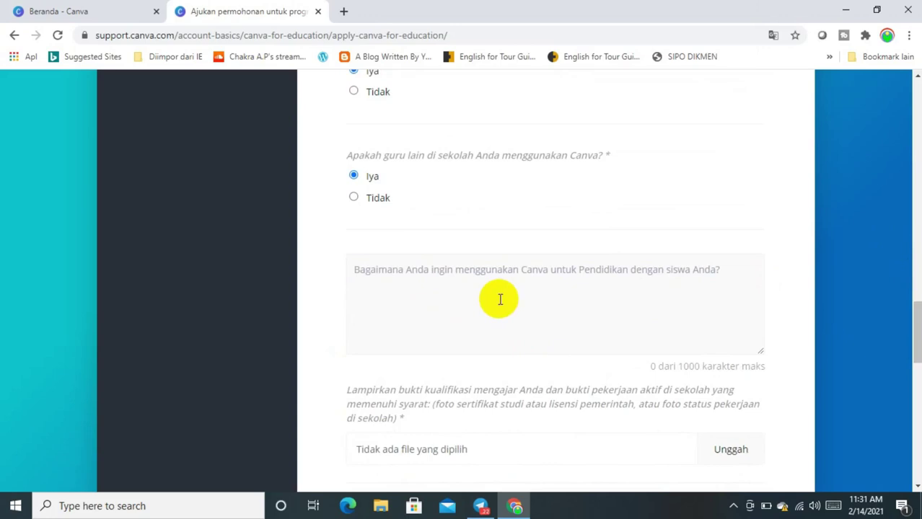
Answer the student-use question with 'Digunakan untuk pembelajaran'
click(500, 300)
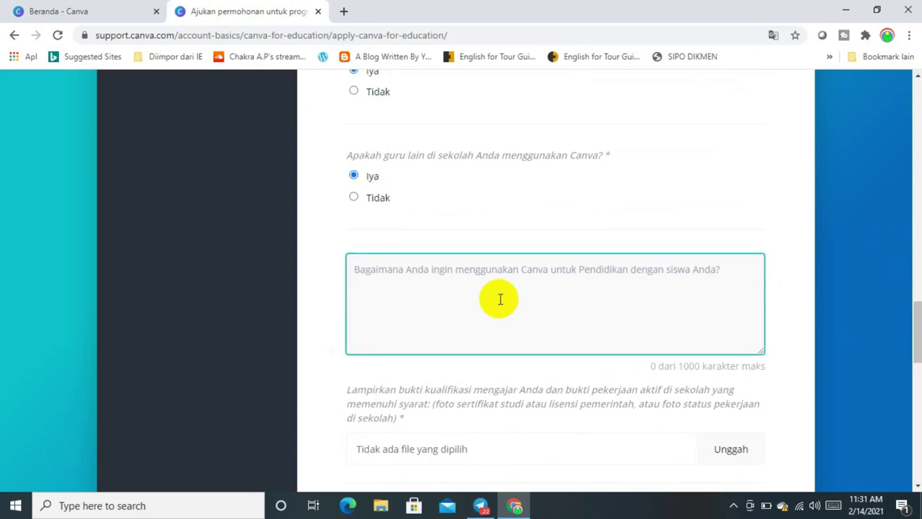
text(Digunakan untuk pembelajaran)
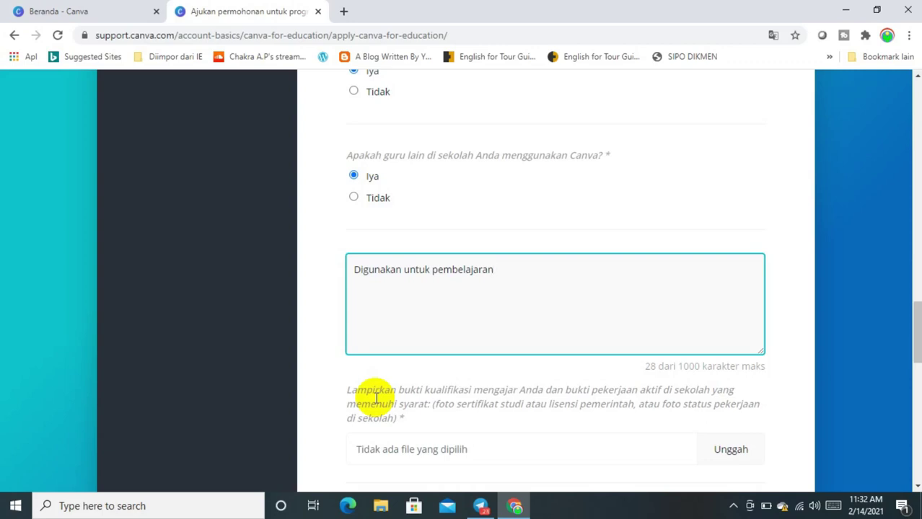
Save the certificate PDF from the Telegram chat to the Desktop and return to the form
click(479, 505)
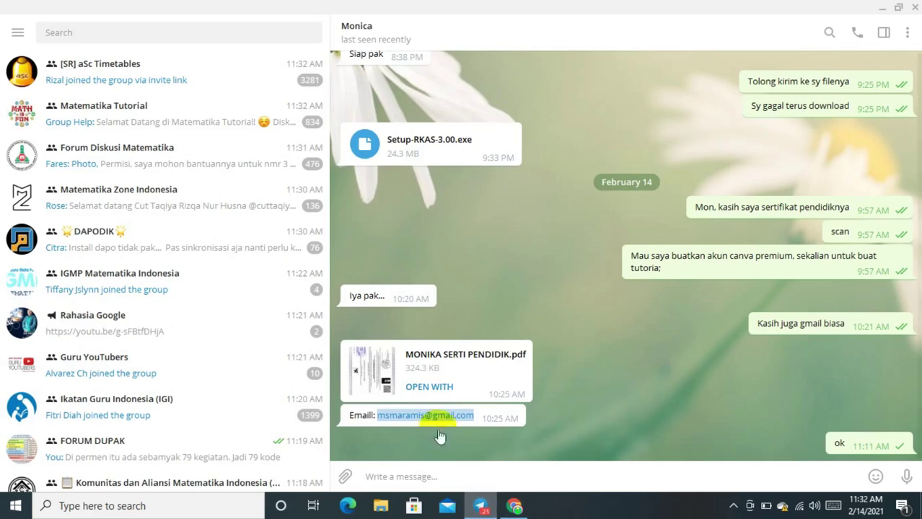
right_click(383, 377)
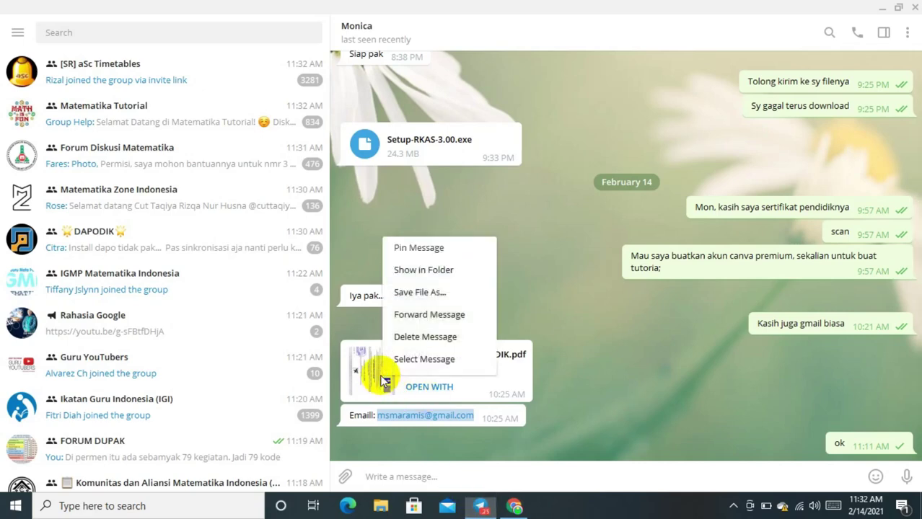
click(402, 295)
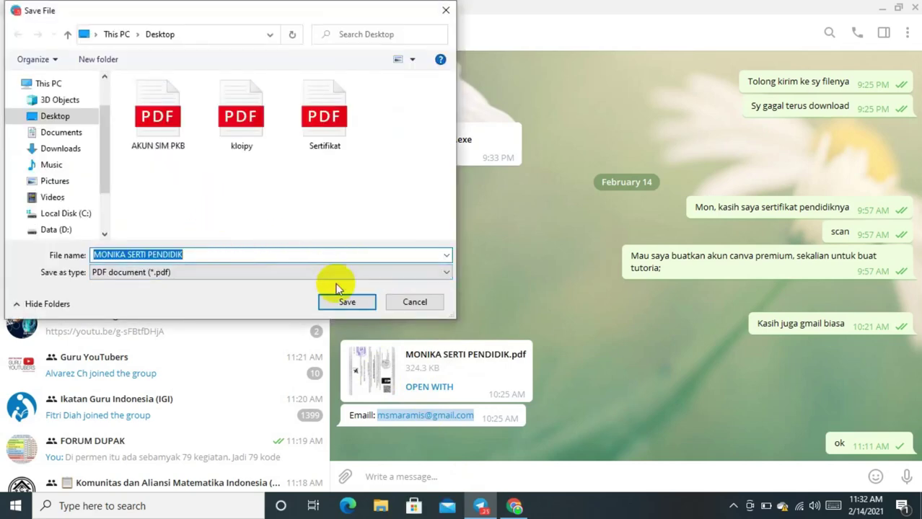
click(347, 302)
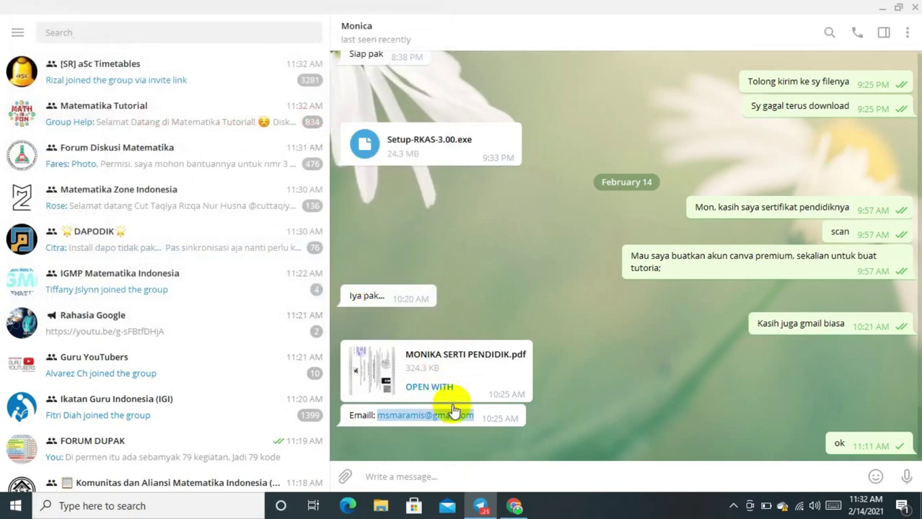
click(514, 498)
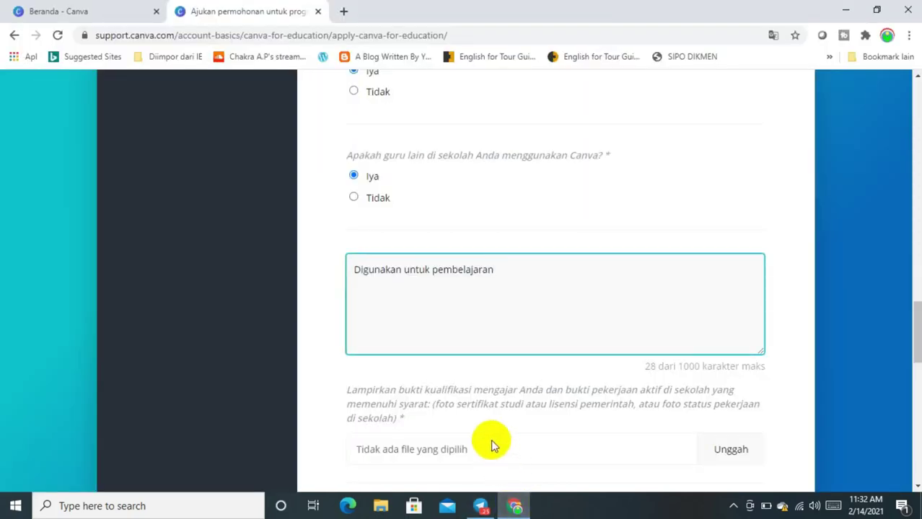
Upload the teaching-certificate PDF from the Desktop as proof of qualification
click(731, 450)
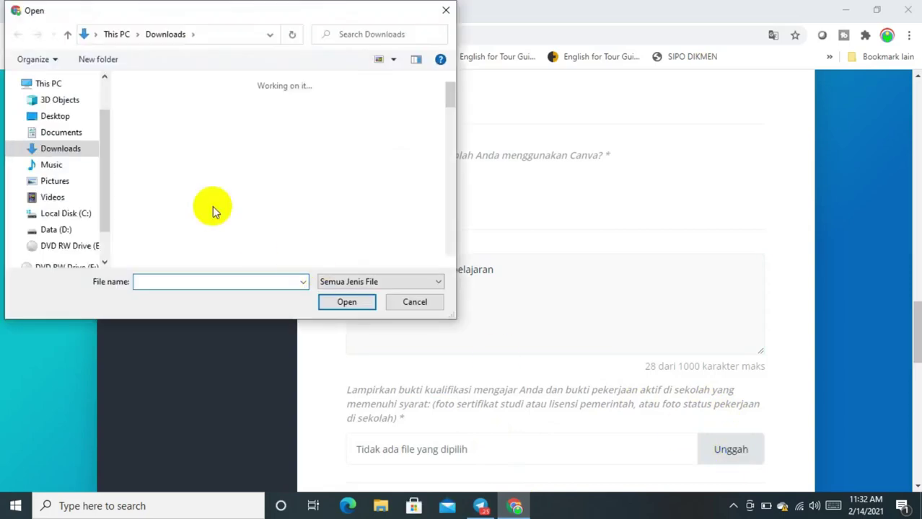
click(63, 117)
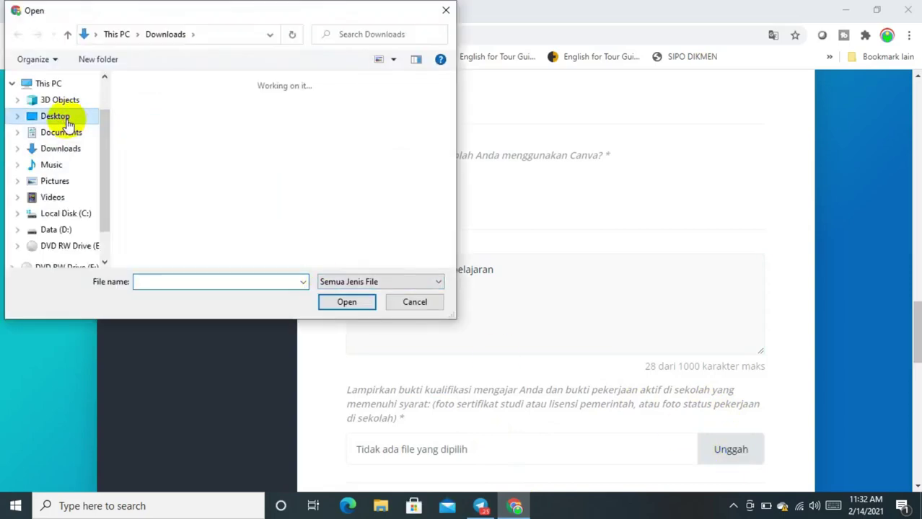
click(156, 280)
text(m)
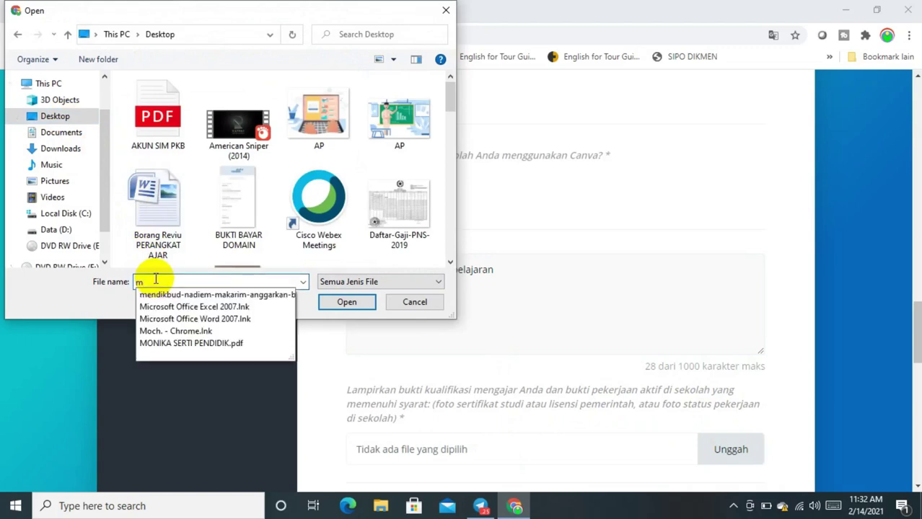
click(180, 344)
click(345, 303)
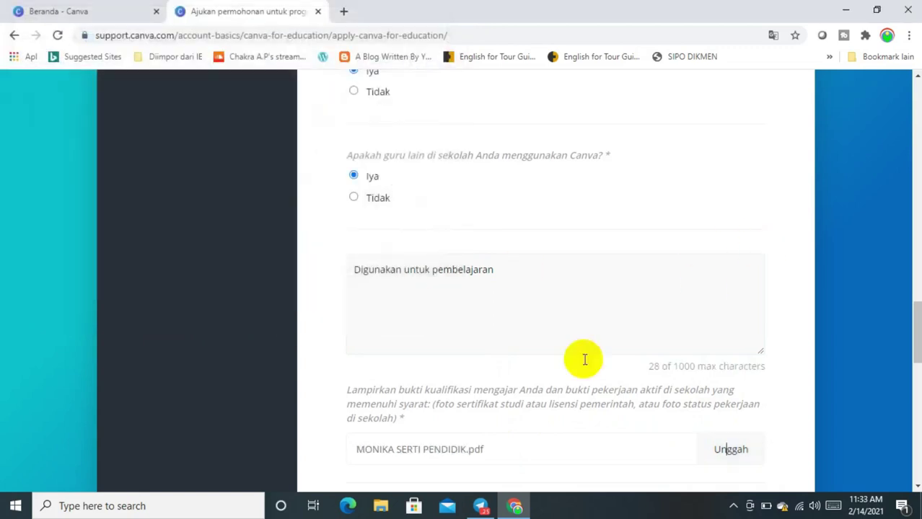
Accept the terms and submit with Kirimkan until the 'Terima kasih' confirmation appears
drag(917, 292, 917, 354)
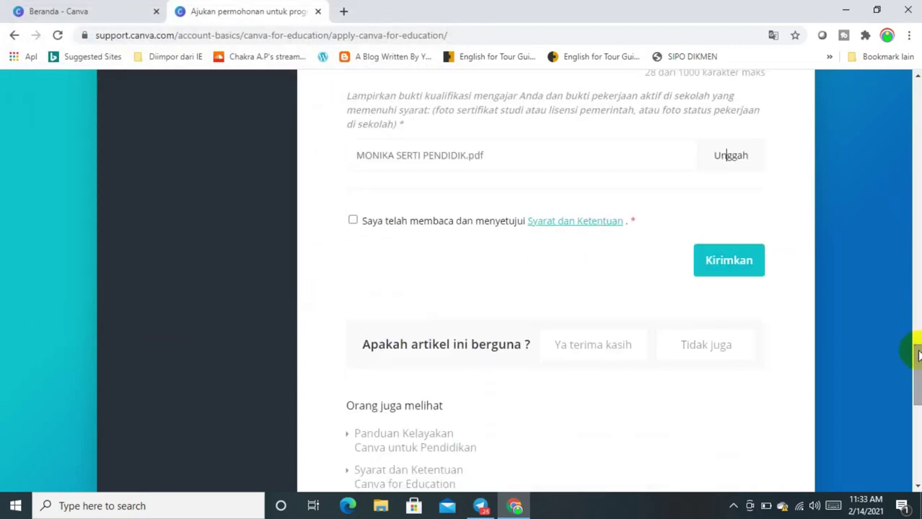
click(721, 268)
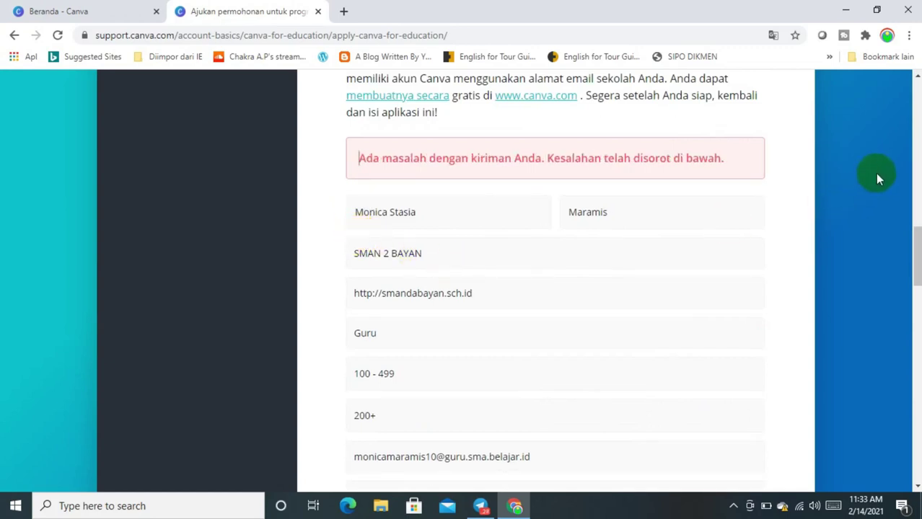
drag(917, 238, 916, 335)
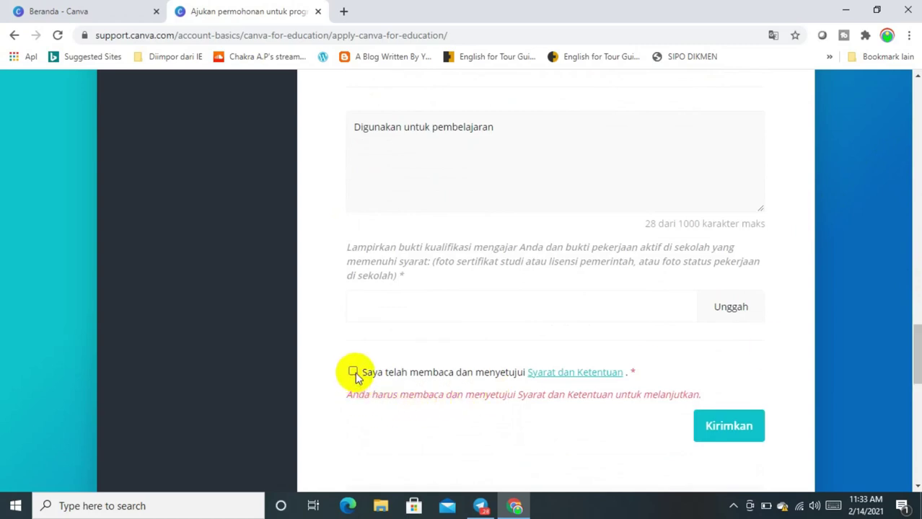
click(733, 430)
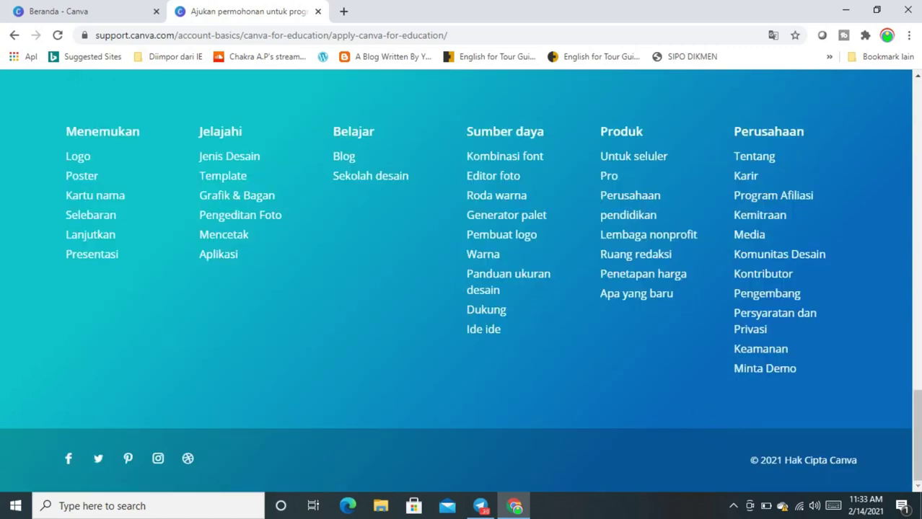
drag(916, 404, 908, 274)
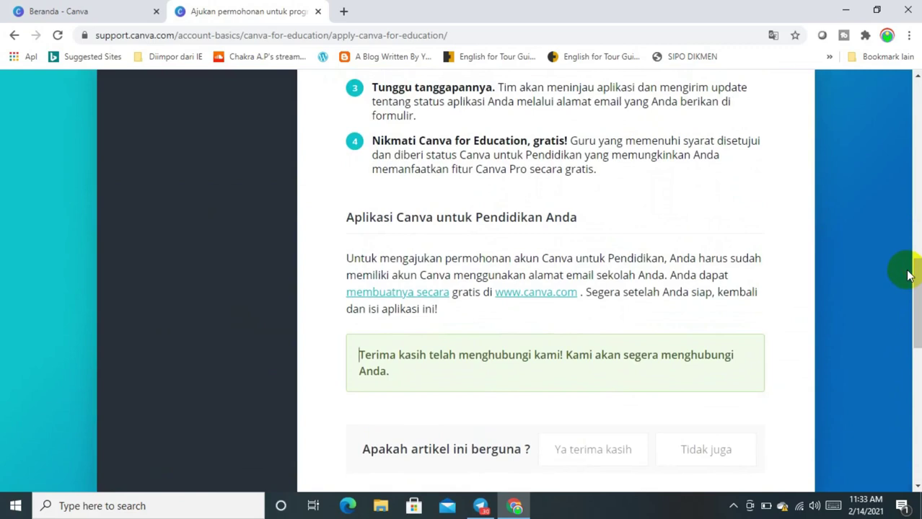